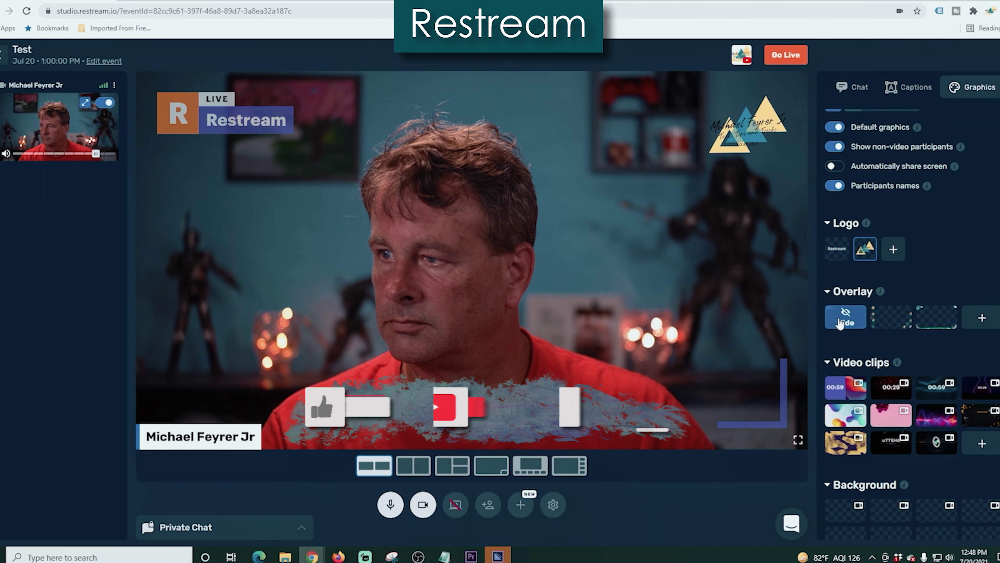
Hide the Restream Live overlay and try the flower border overlay and the cloud-and-grass border overlay on the stage
{"action": "left_click", "coordinate": [843, 321]}
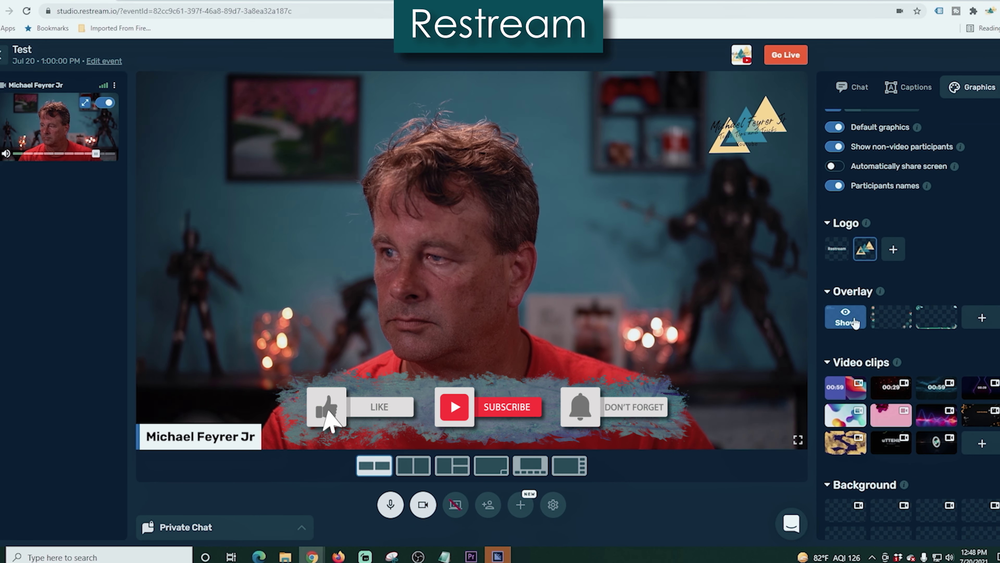
{"action": "left_click", "coordinate": [899, 322]}
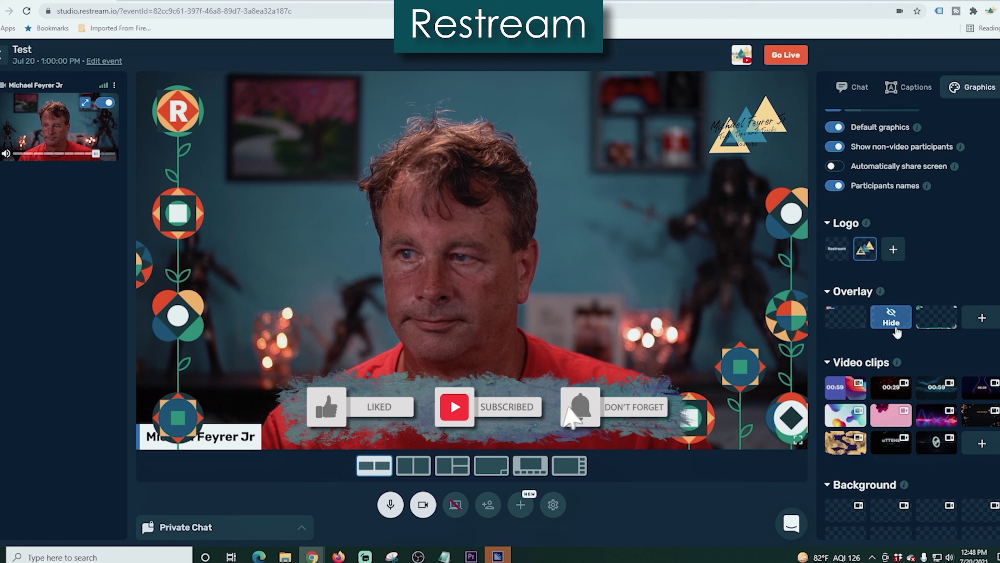
{"action": "left_click", "coordinate": [893, 323]}
{"action": "left_click", "coordinate": [938, 321]}
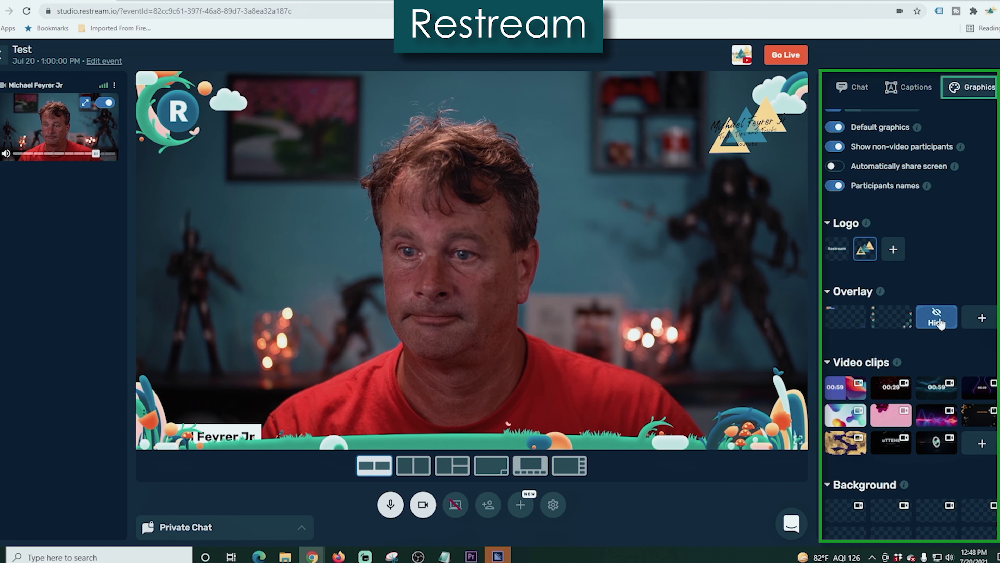
Play the 00:59 countdown, gold-patterned and custom logo intro video clips on the stage
{"action": "scroll", "coordinate": [867, 311], "scroll_direction": "down", "scroll_amount": 3}
{"action": "left_click", "coordinate": [846, 304]}
{"action": "left_click", "coordinate": [845, 303]}
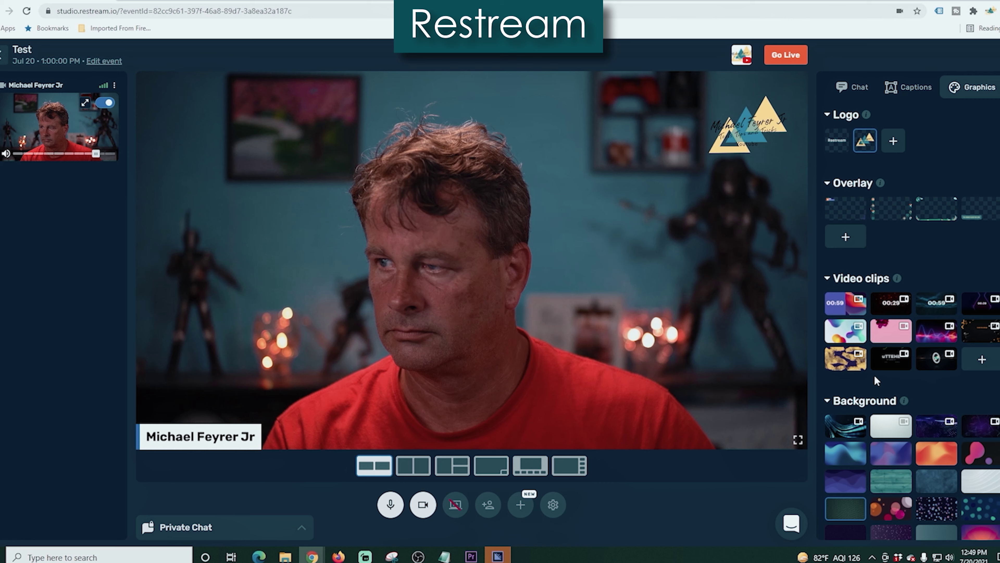
{"action": "left_click", "coordinate": [846, 308]}
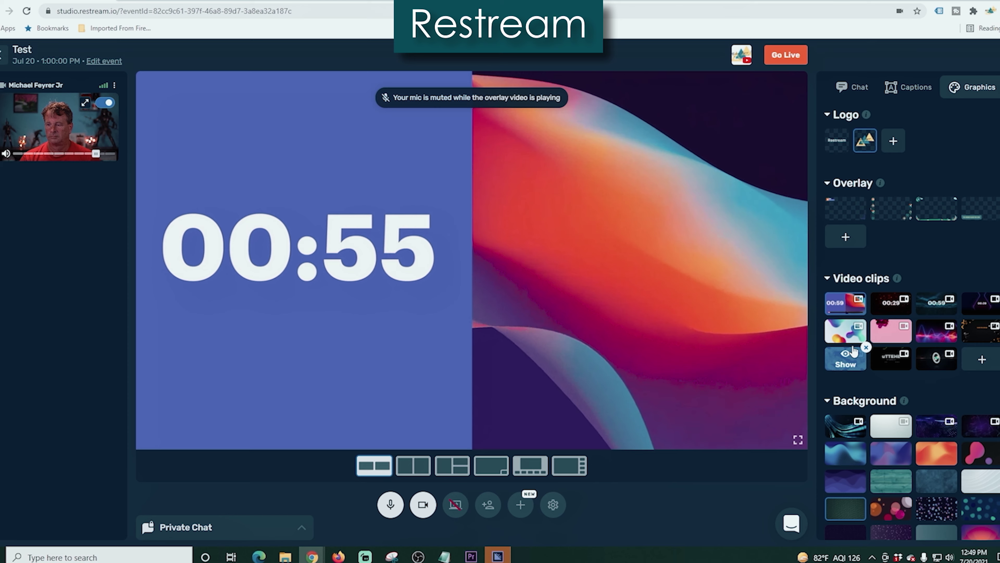
{"action": "left_click", "coordinate": [851, 357]}
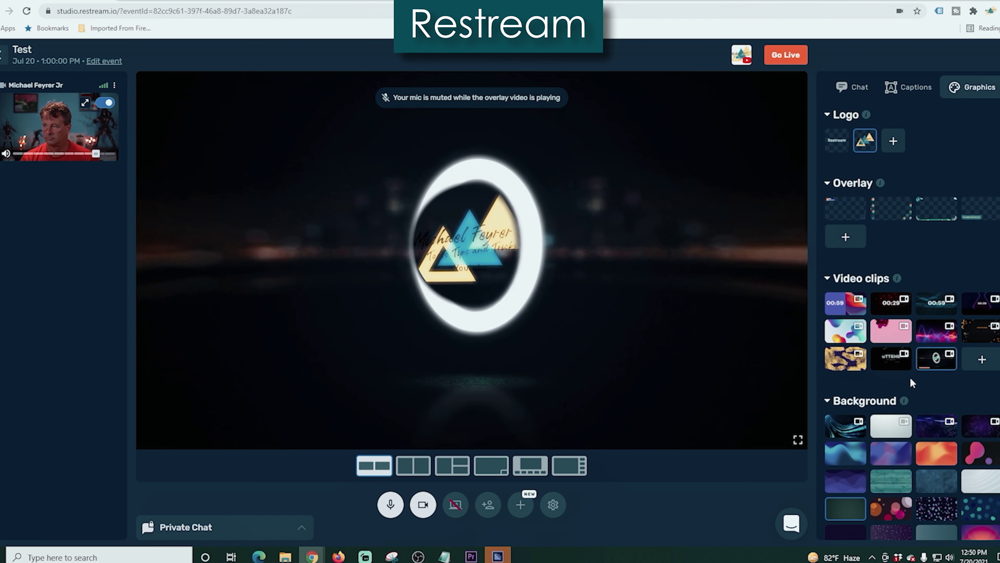
{"action": "mouse_move", "coordinate": [928, 368]}
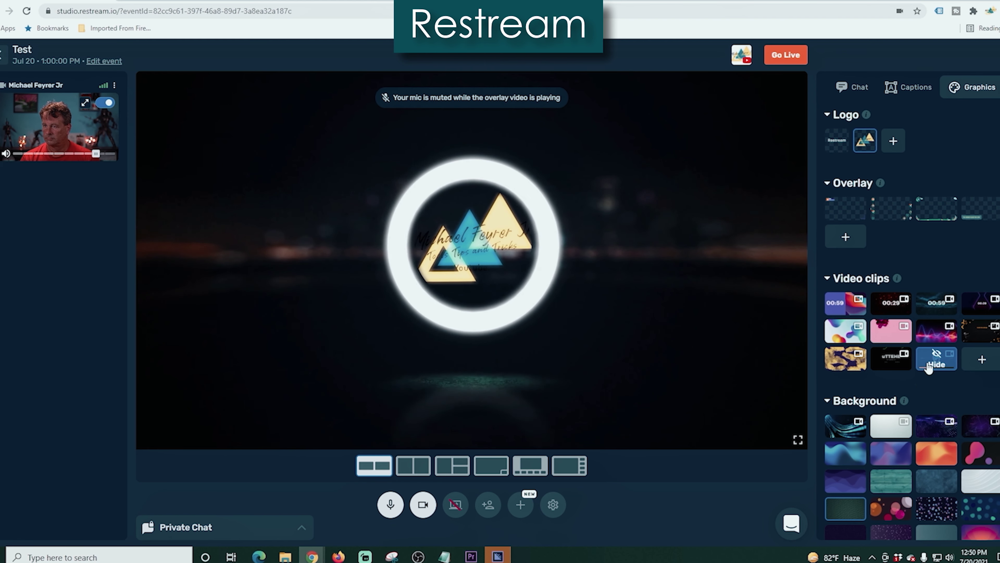
{"action": "scroll", "coordinate": [928, 368], "scroll_direction": "down", "scroll_amount": 2}
{"action": "left_click", "coordinate": [847, 365]}
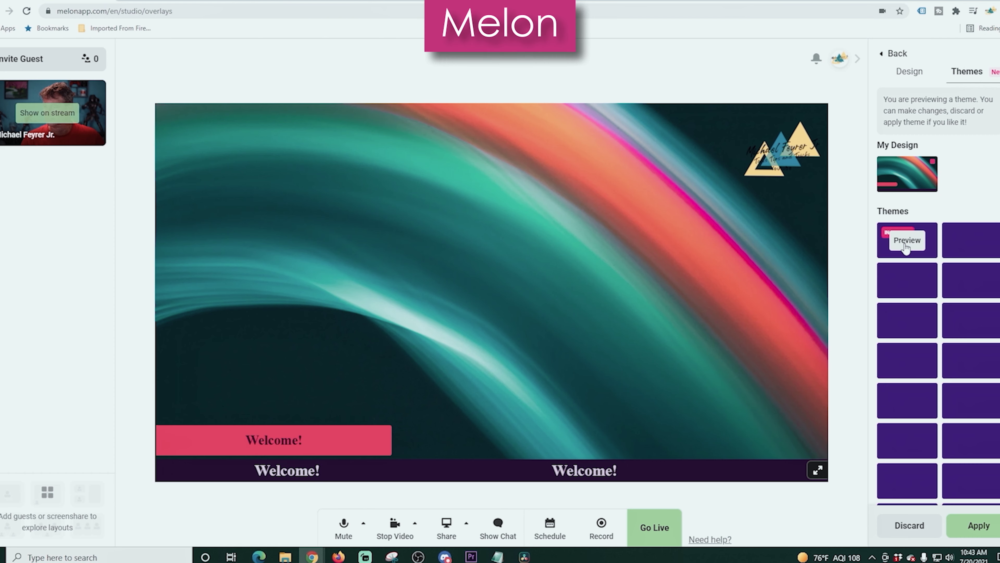
In Melon, preview the black, cream, mint green and dark orange themes one after another
{"action": "left_click", "coordinate": [907, 281]}
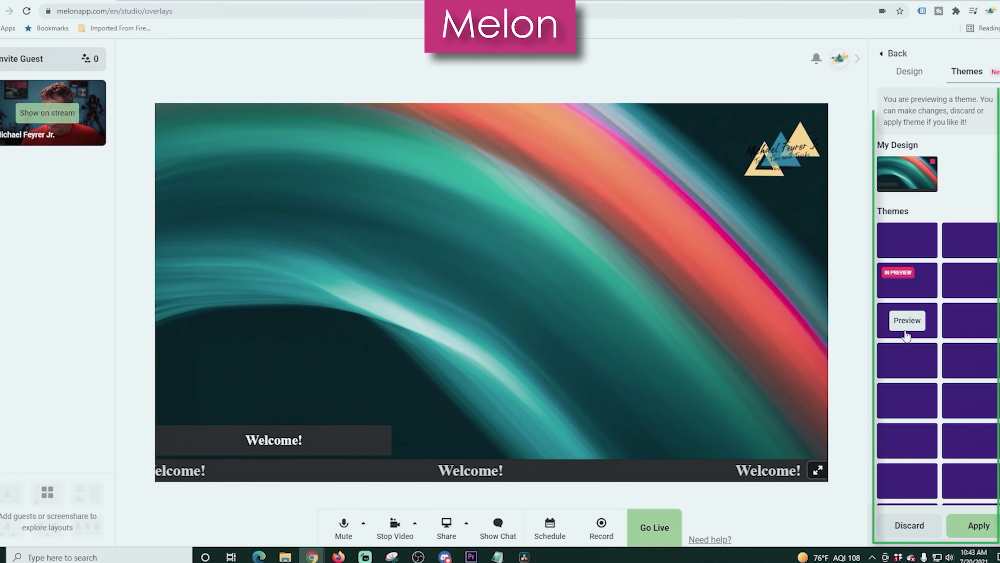
{"action": "left_click", "coordinate": [905, 326]}
{"action": "scroll", "coordinate": [905, 335], "scroll_direction": "down", "scroll_amount": 2}
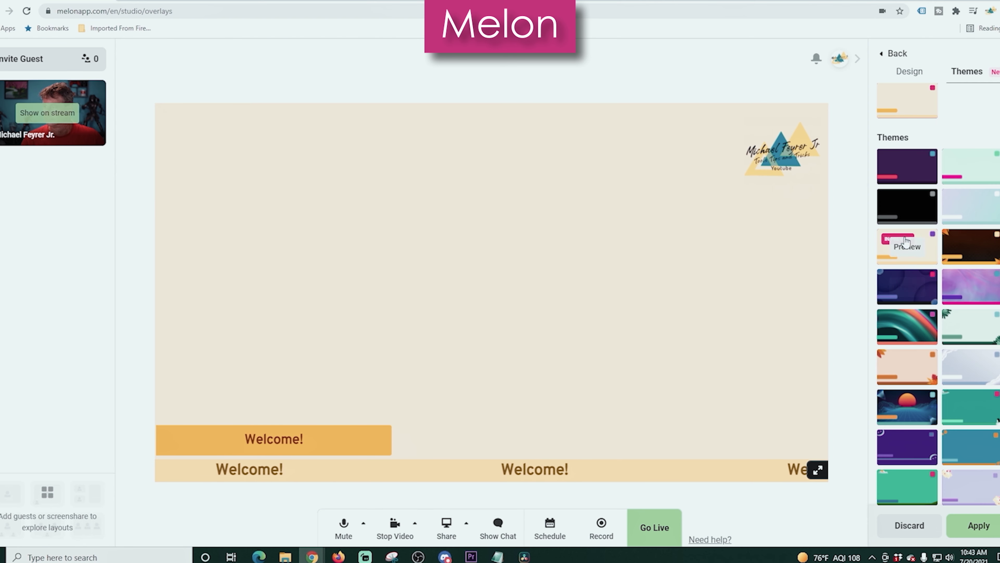
{"action": "scroll", "coordinate": [901, 254], "scroll_direction": "up", "scroll_amount": 2}
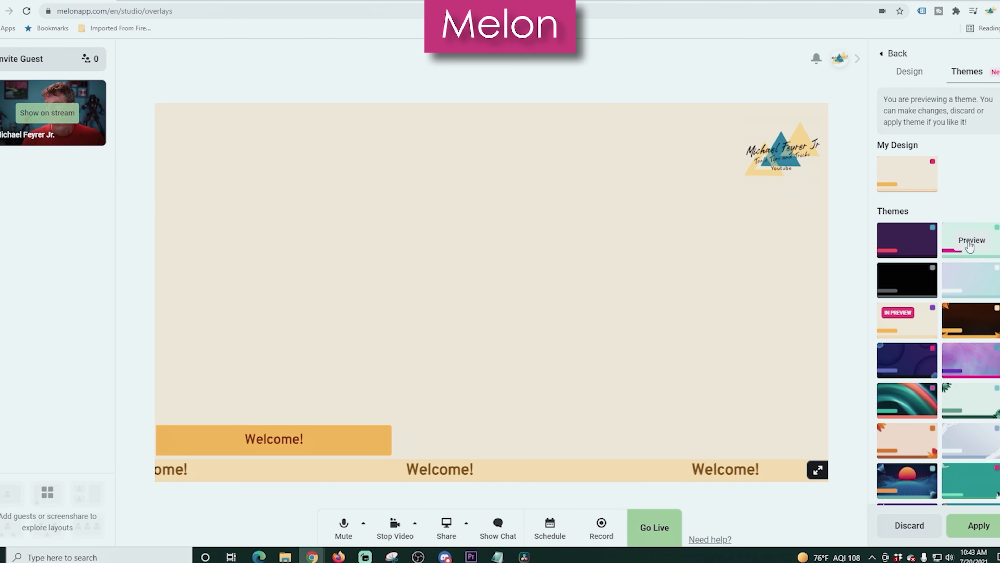
{"action": "left_click", "coordinate": [969, 244]}
{"action": "left_click", "coordinate": [970, 327]}
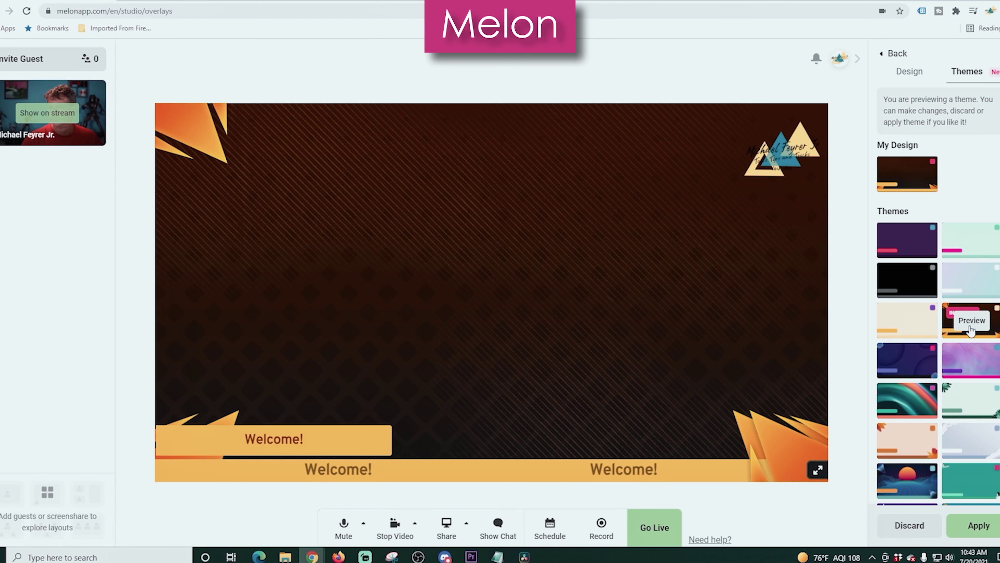
Preview the teal-and-coral swirl, autumn leaves and sunset landscape themes
{"action": "left_click", "coordinate": [905, 398]}
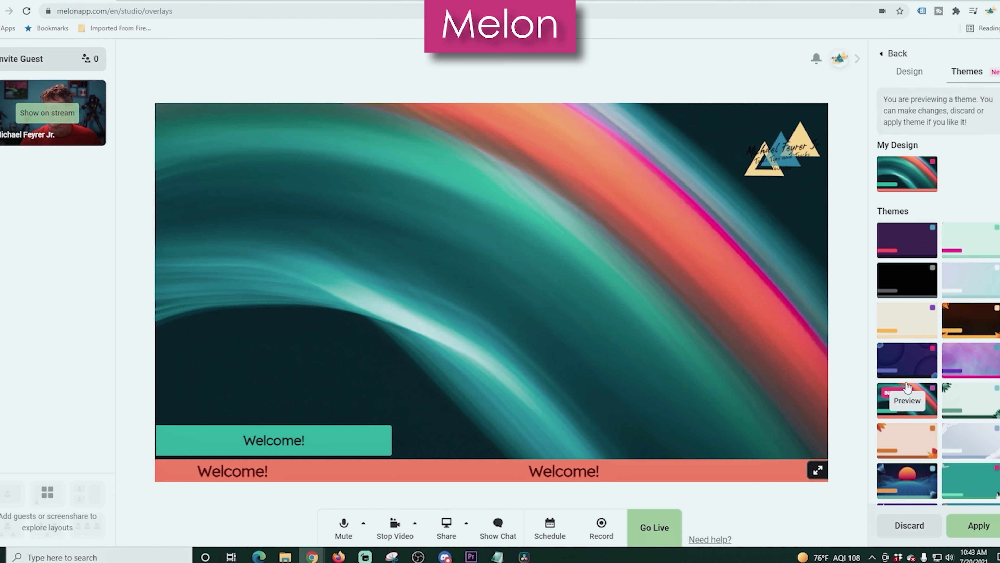
{"action": "scroll", "coordinate": [917, 356], "scroll_direction": "down", "scroll_amount": 2}
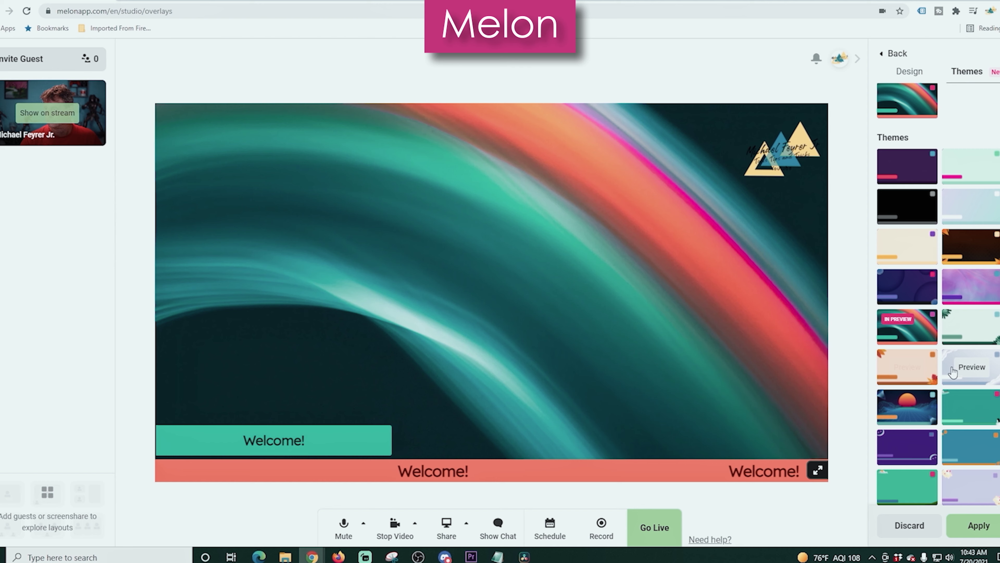
{"action": "left_click", "coordinate": [907, 367]}
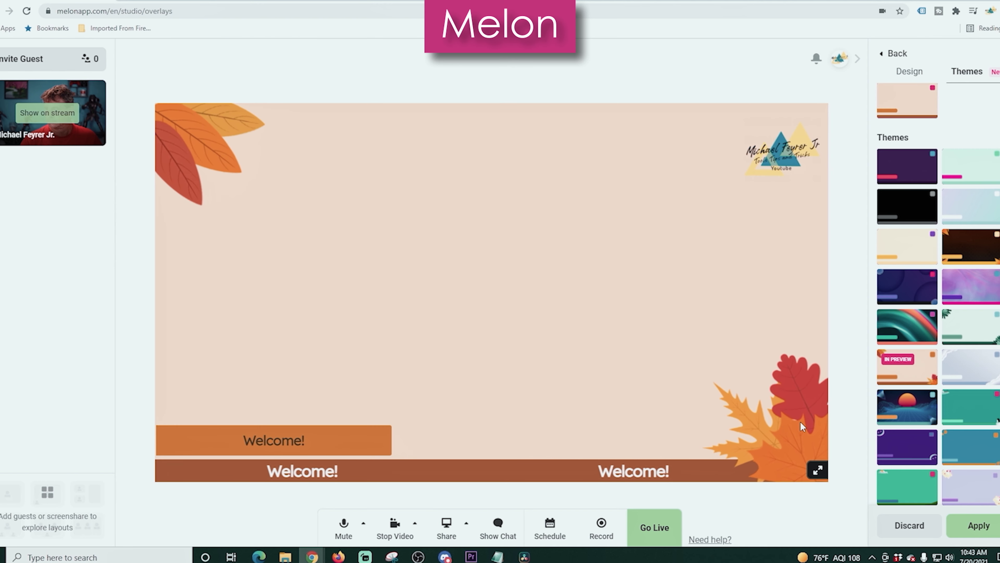
{"action": "left_click", "coordinate": [915, 413]}
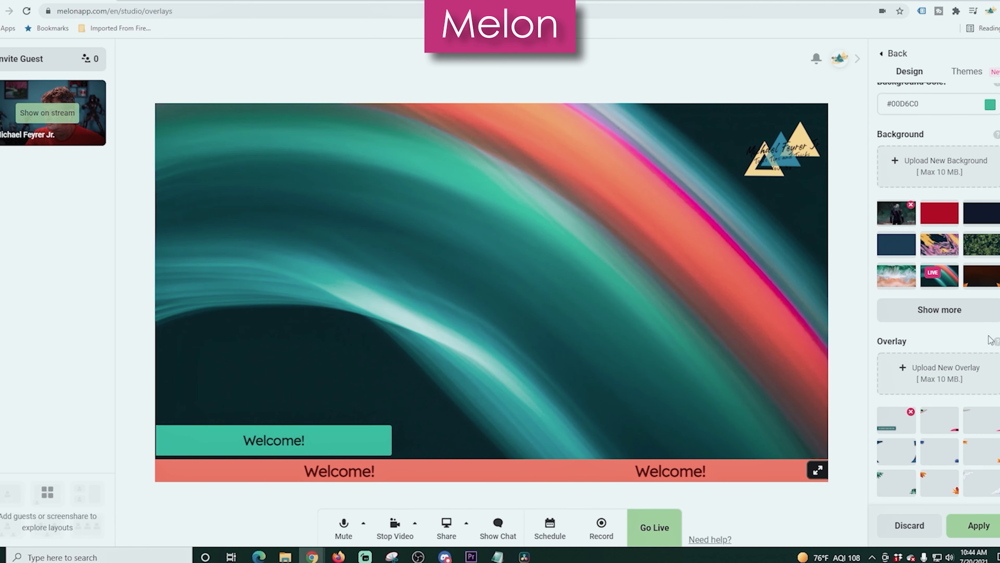
Turn the swirl background off and on again, and try the uploaded Witcher background before removing it
{"action": "left_click", "coordinate": [945, 291]}
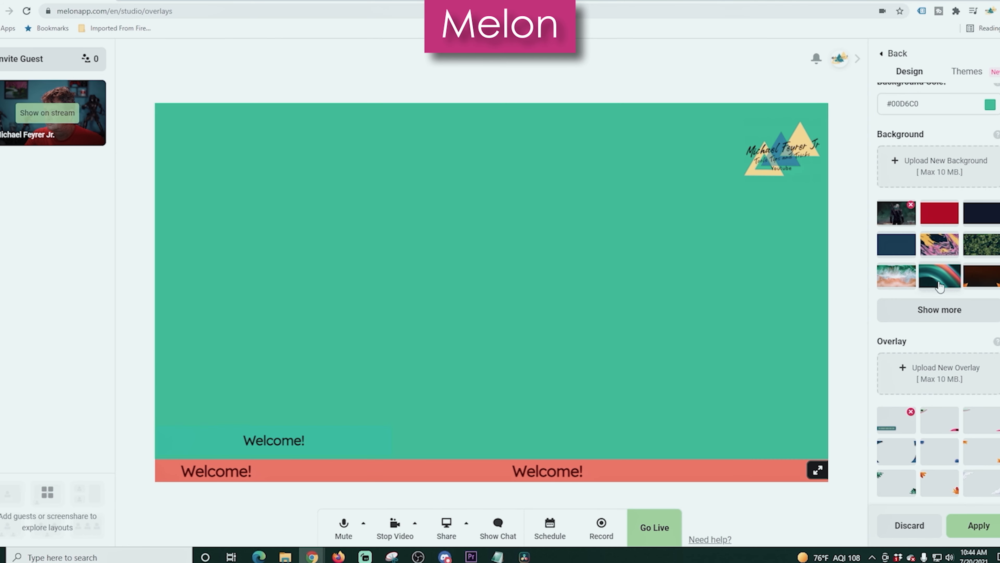
{"action": "left_click", "coordinate": [940, 287]}
{"action": "left_click", "coordinate": [898, 216]}
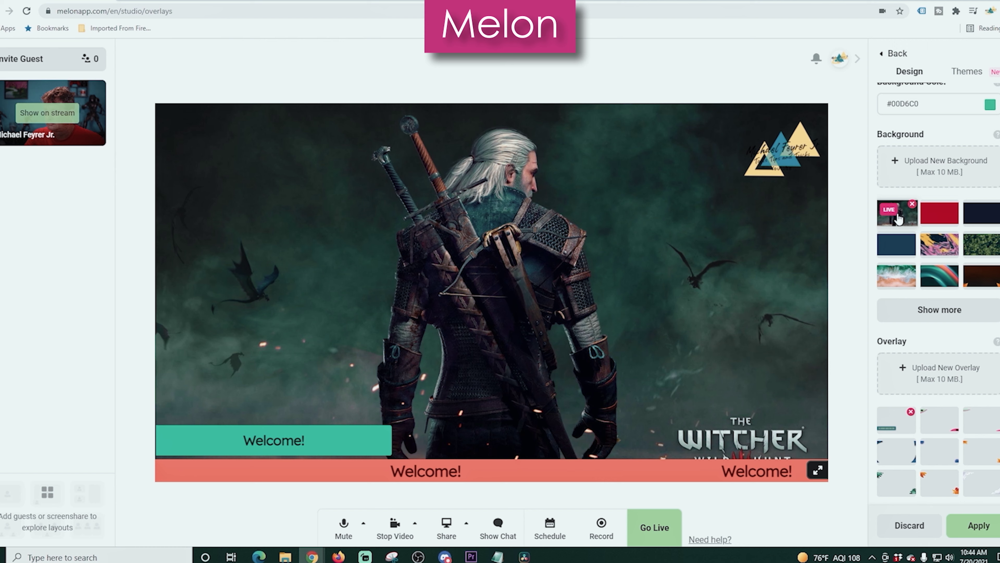
{"action": "left_click", "coordinate": [898, 218]}
Try the Monica Question Cam, blue curve, autumn leaf, green leaf, cloud and orange corner overlays in turn
{"action": "left_click", "coordinate": [889, 427]}
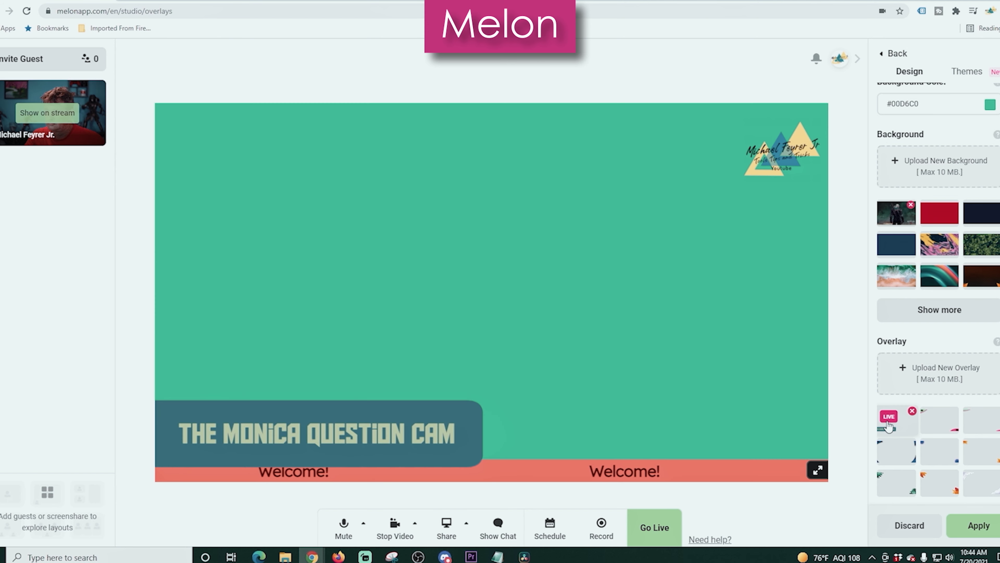
{"action": "left_click", "coordinate": [888, 426]}
{"action": "left_click", "coordinate": [886, 453]}
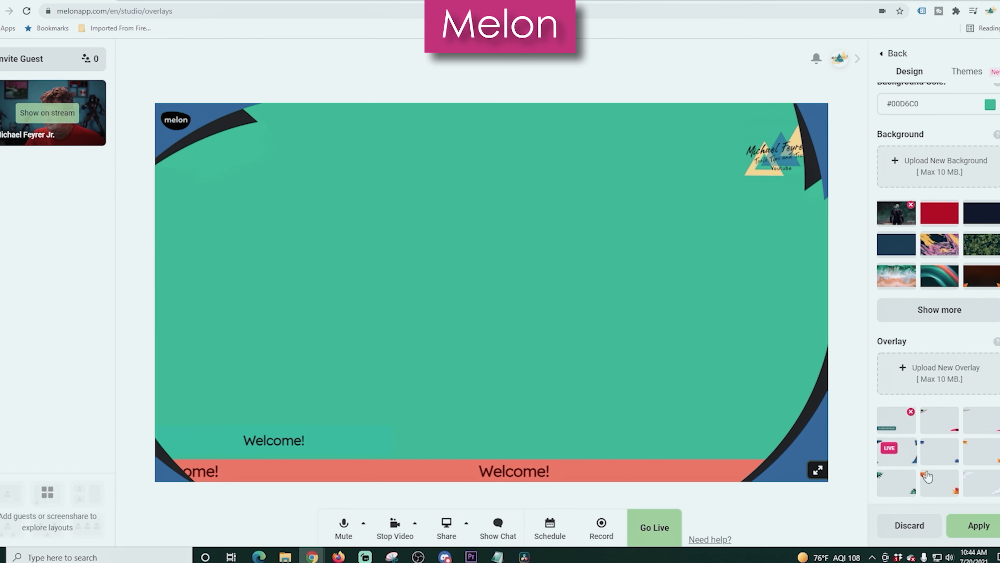
{"action": "left_click", "coordinate": [952, 493]}
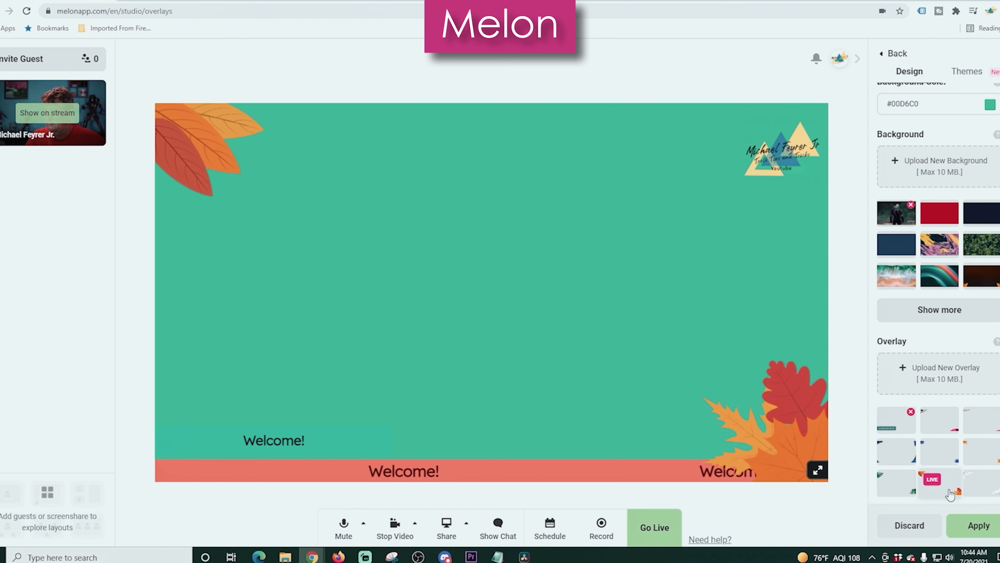
{"action": "left_click", "coordinate": [891, 490]}
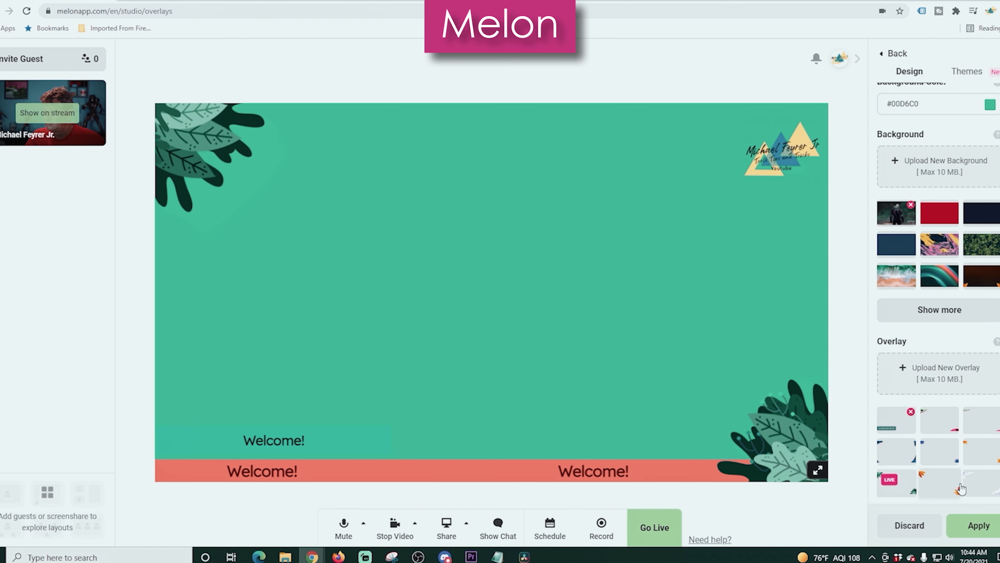
{"action": "left_click", "coordinate": [980, 488]}
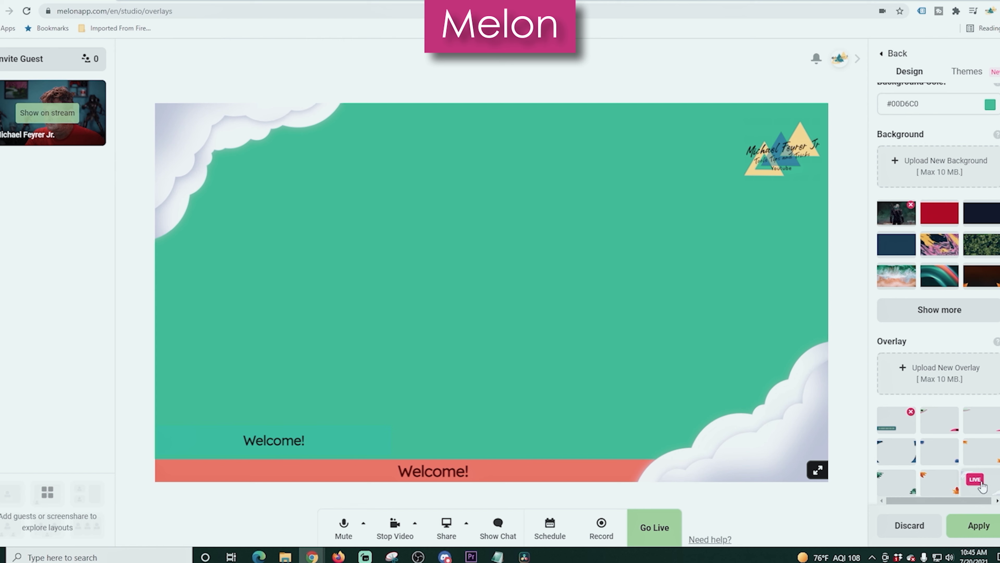
{"action": "left_click", "coordinate": [980, 481]}
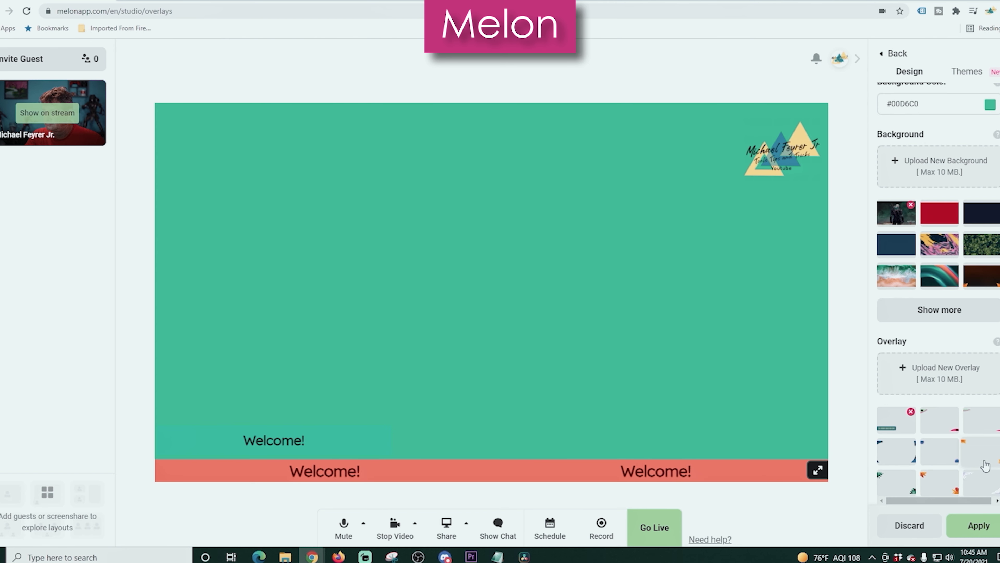
{"action": "left_click", "coordinate": [985, 464]}
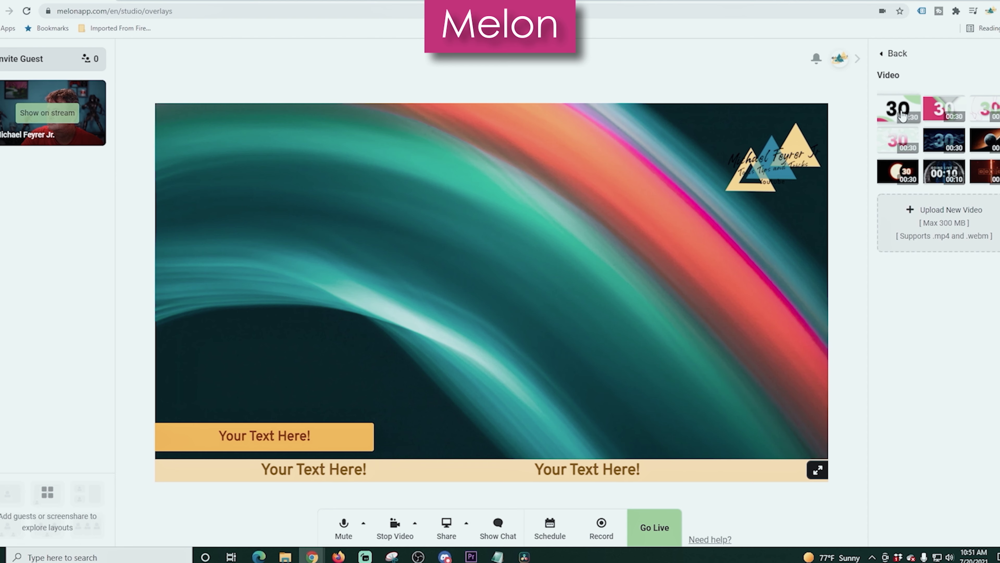
Play and stop the green-and-pink 30-second countdown video and the 10-second Going Live In countdown video
{"action": "left_click", "coordinate": [902, 114]}
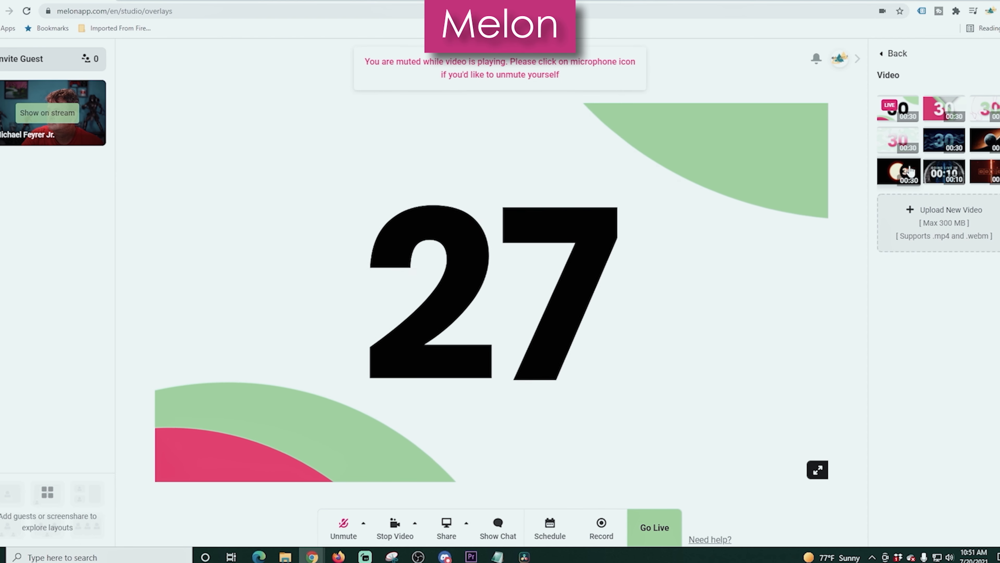
{"action": "left_click", "coordinate": [934, 175]}
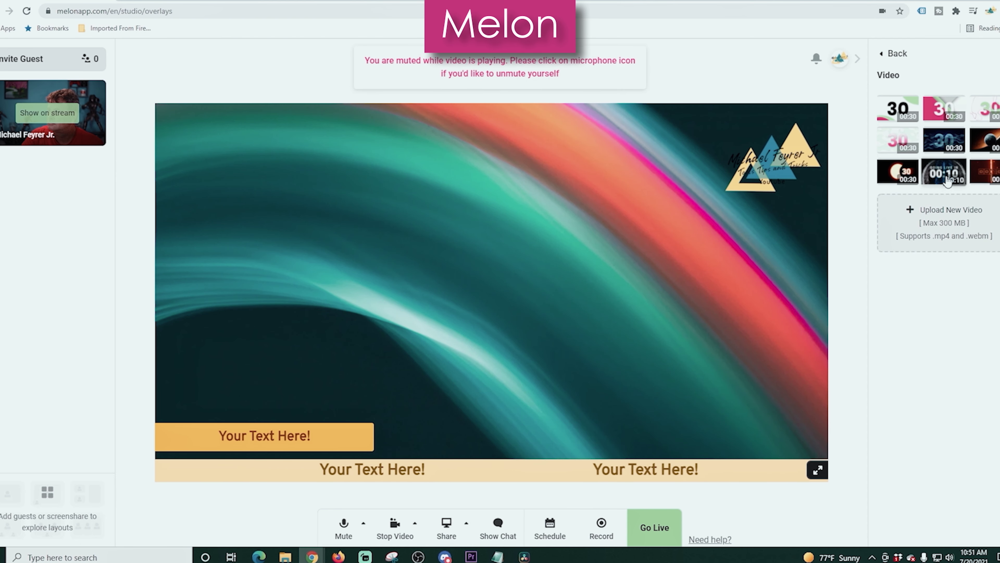
{"action": "left_click", "coordinate": [938, 177]}
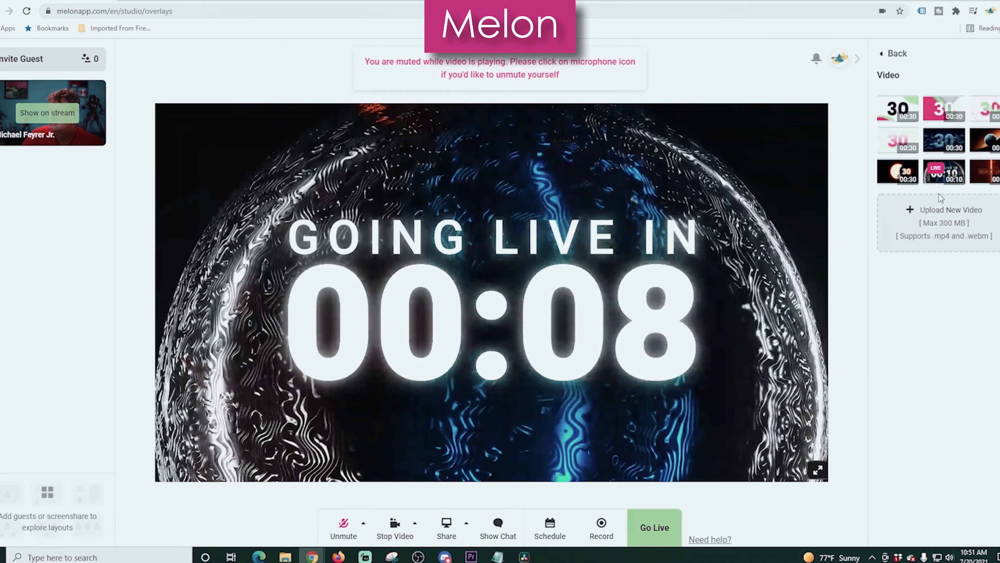
{"action": "left_click", "coordinate": [944, 178]}
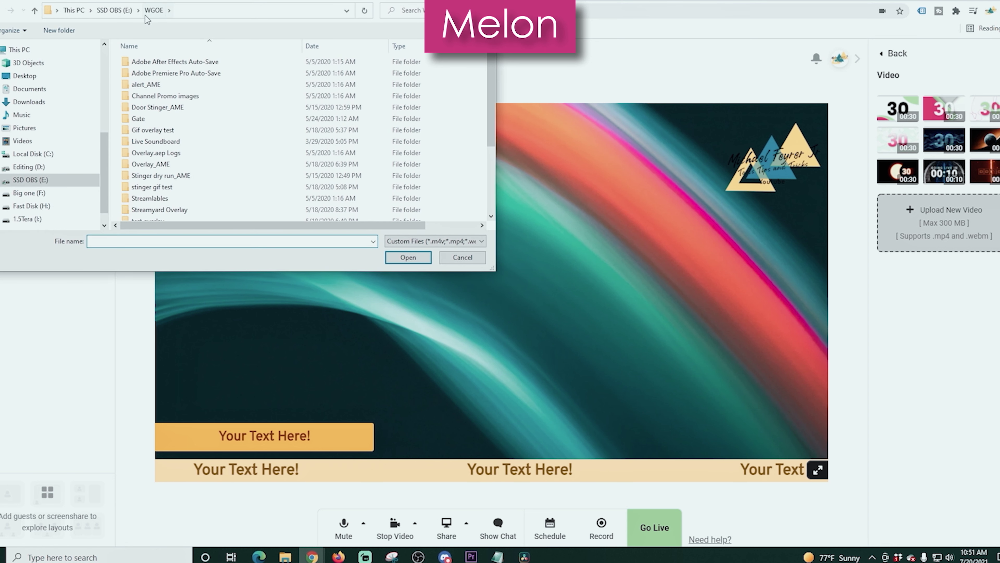
Browse to the New overlay folder on the SSD OBS (E:) drive for a video to upload
{"action": "left_click", "coordinate": [109, 12]}
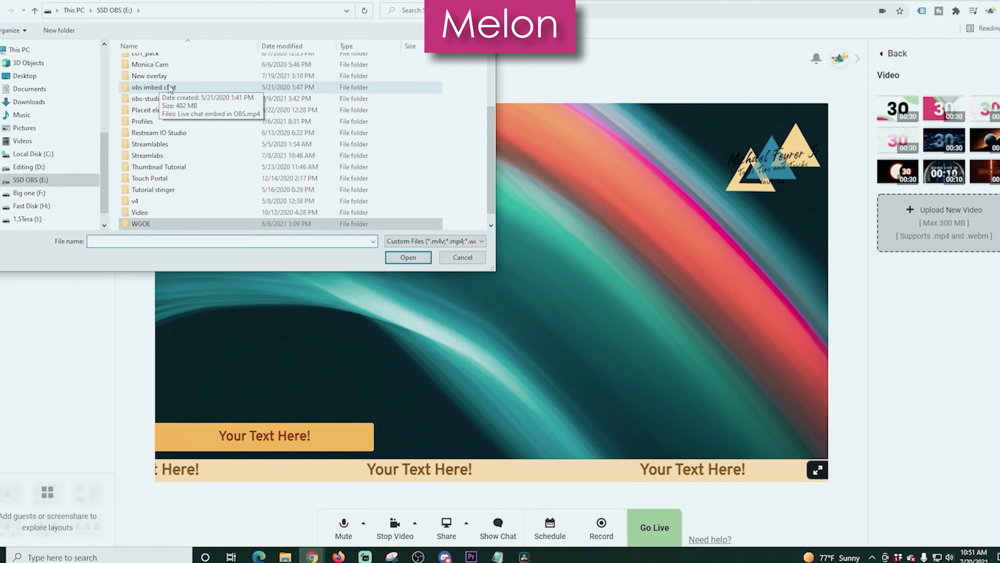
{"action": "double_click", "coordinate": [149, 75]}
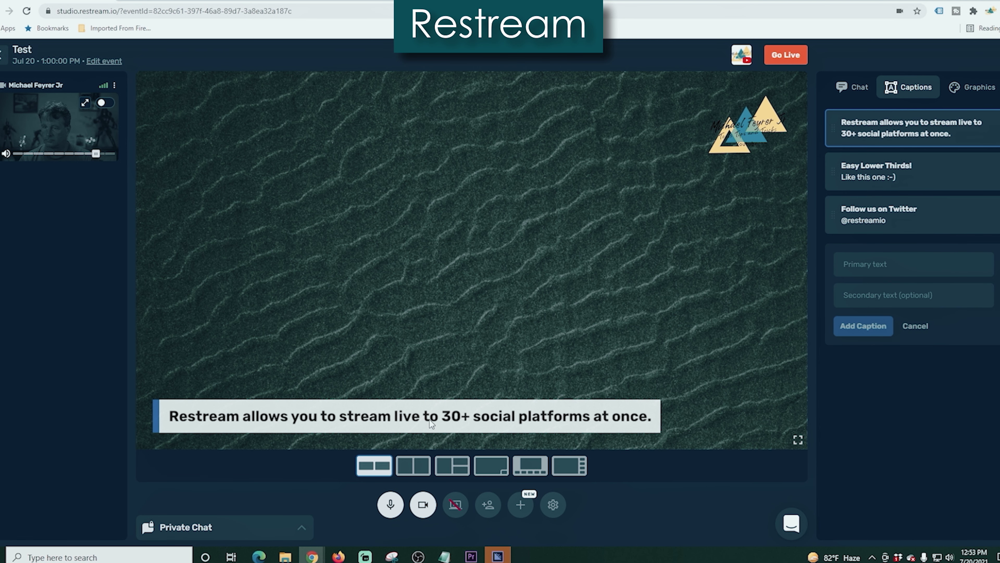
In Restream, show the "Easy Lower Thirds!" caption and switch to the "Follow us on Twitter" caption
{"action": "left_click", "coordinate": [913, 171]}
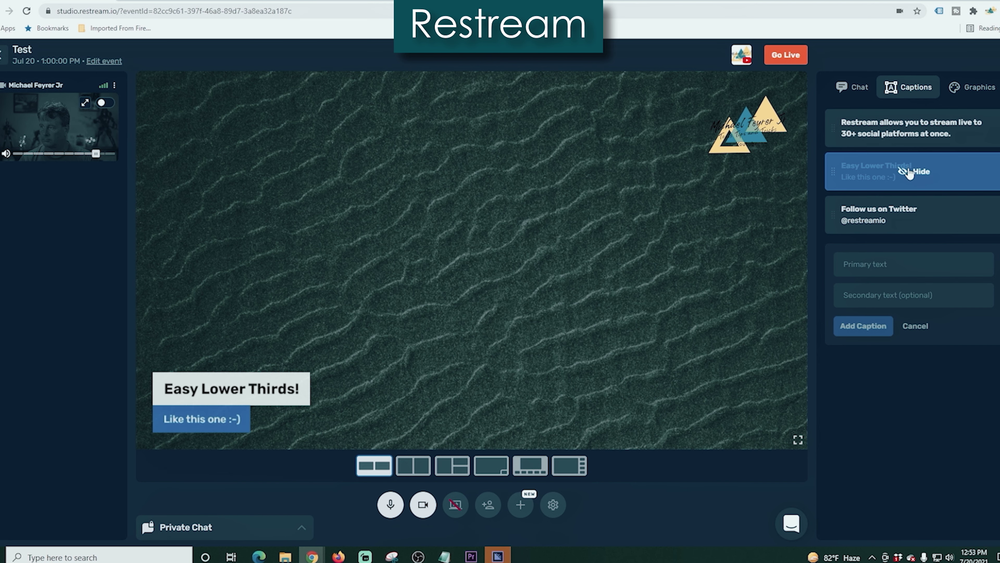
{"action": "left_click", "coordinate": [904, 221]}
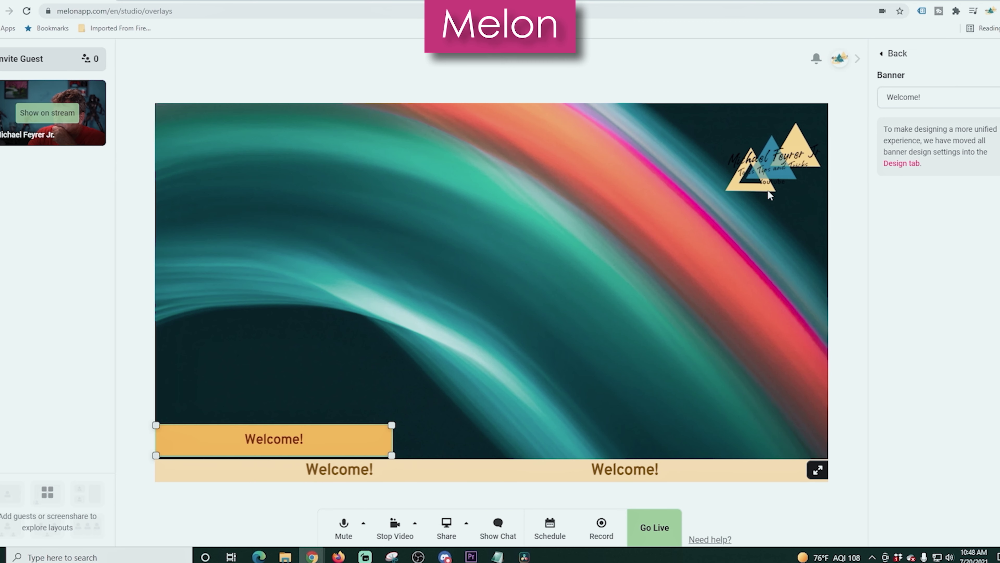
In Melon, make the Welcome! banner on the stage slightly smaller and turn the banner off
{"action": "left_click_drag", "start_coordinate": [390, 424], "coordinate": [343, 436]}
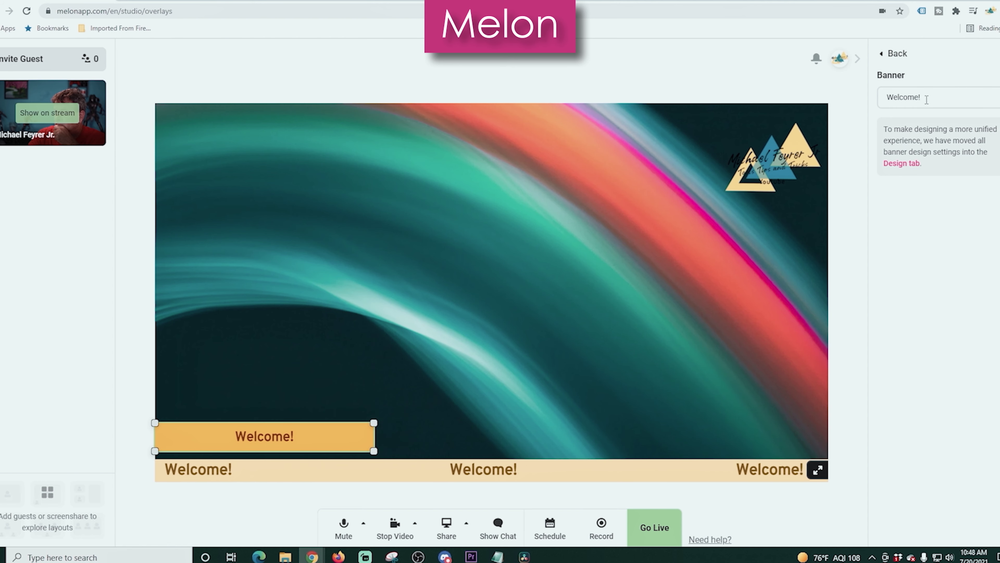
{"action": "left_click", "coordinate": [893, 54]}
{"action": "left_click", "coordinate": [980, 139]}
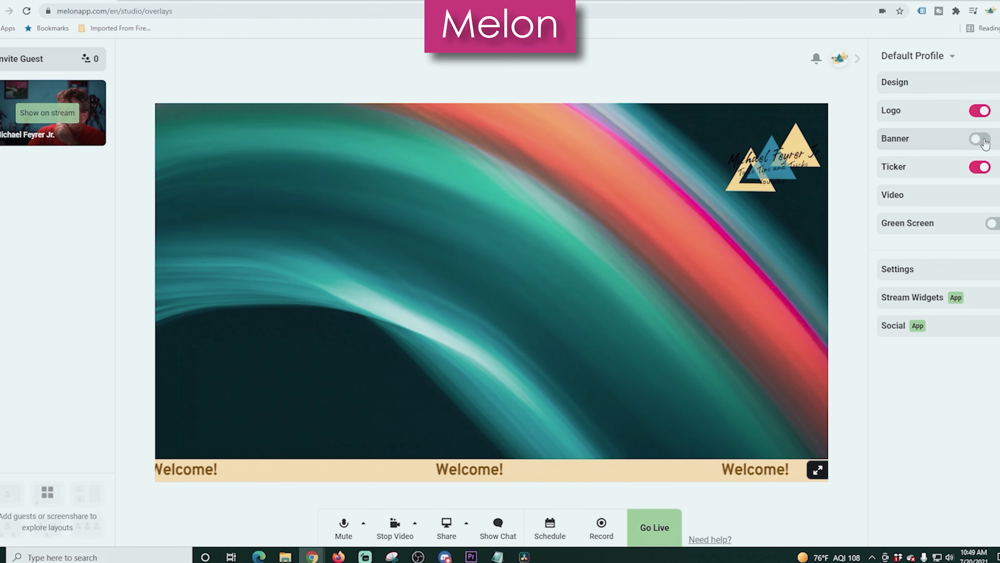
Turn the banner back on and change the ticker text to "Your Text Here!"
{"action": "left_click", "coordinate": [980, 139]}
{"action": "left_click", "coordinate": [917, 176]}
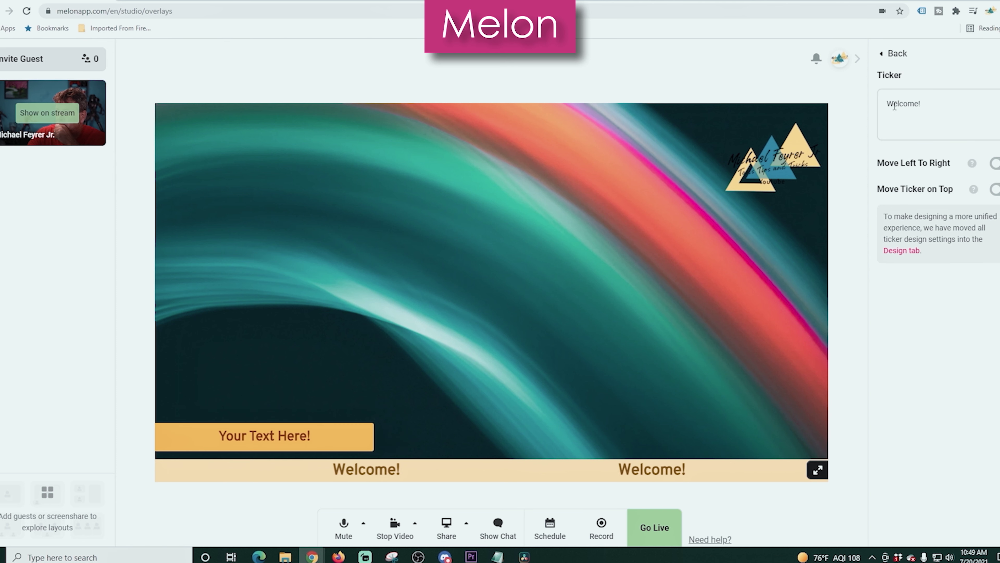
{"action": "type", "text": "Your Text Here!"}
Try the ticker moving left to right and placed on top, turning each option back off
{"action": "left_click", "coordinate": [994, 163]}
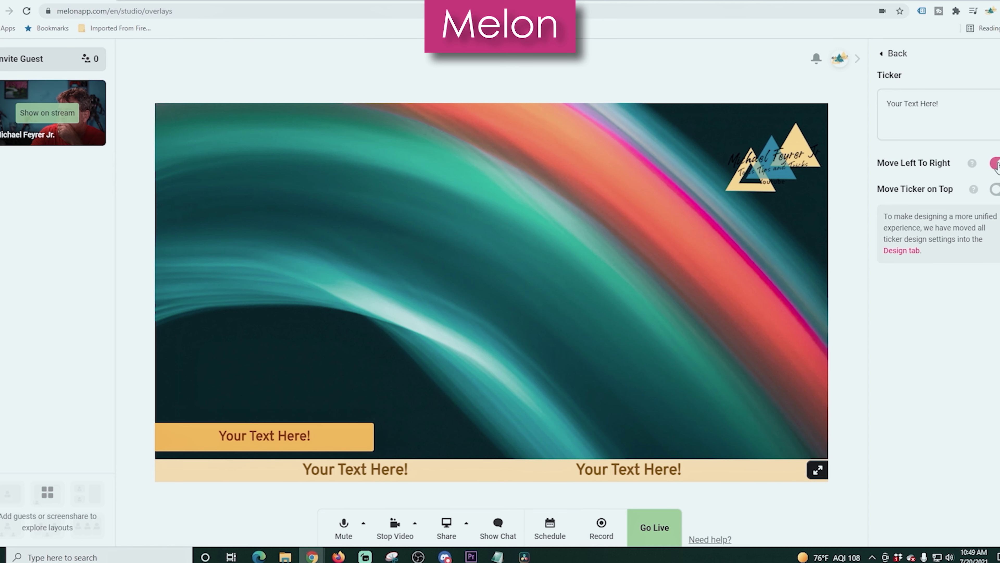
{"action": "left_click", "coordinate": [995, 163]}
{"action": "left_click", "coordinate": [994, 189]}
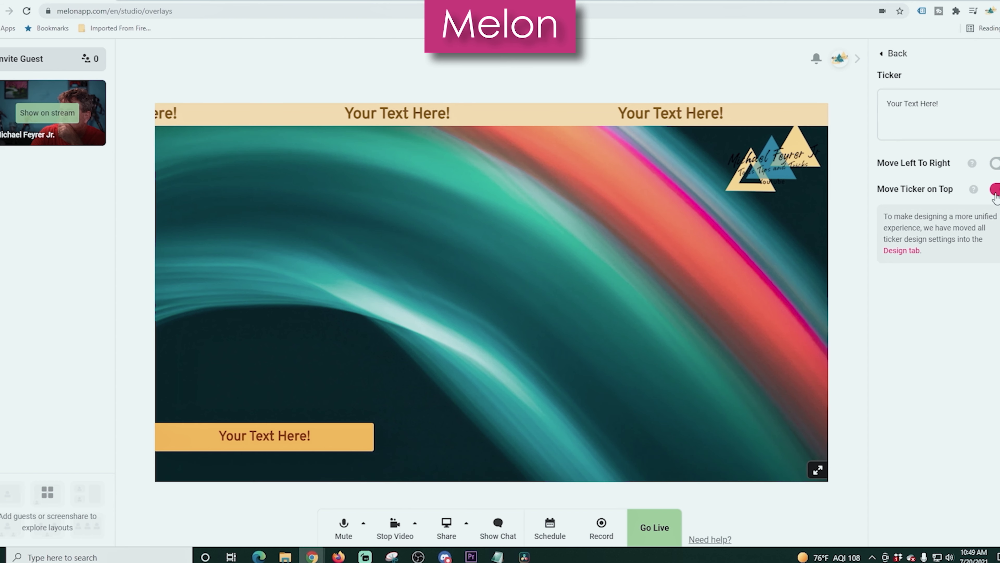
{"action": "left_click", "coordinate": [995, 189]}
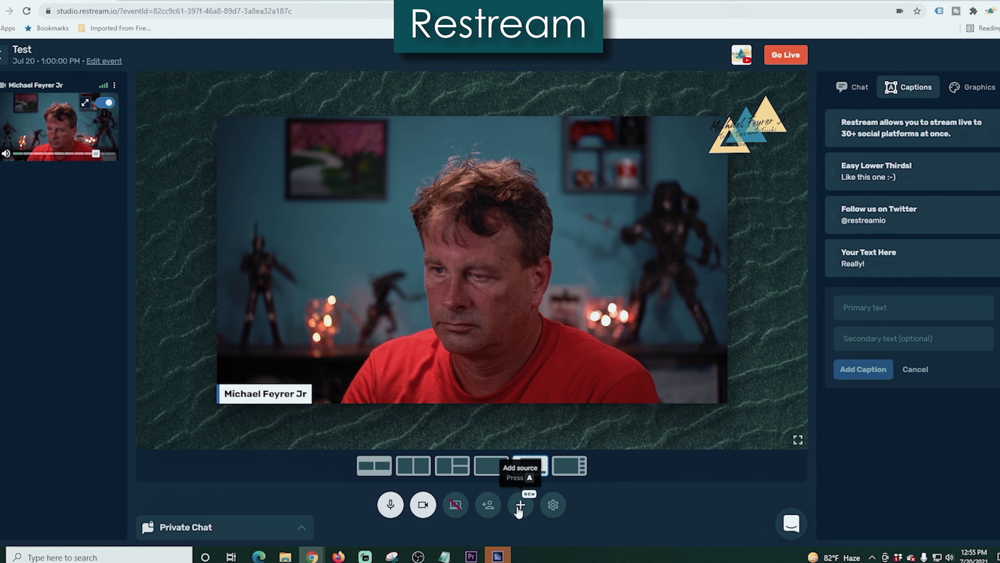
In Restream, add a local video file from the computer as a source
{"action": "left_click", "coordinate": [520, 506]}
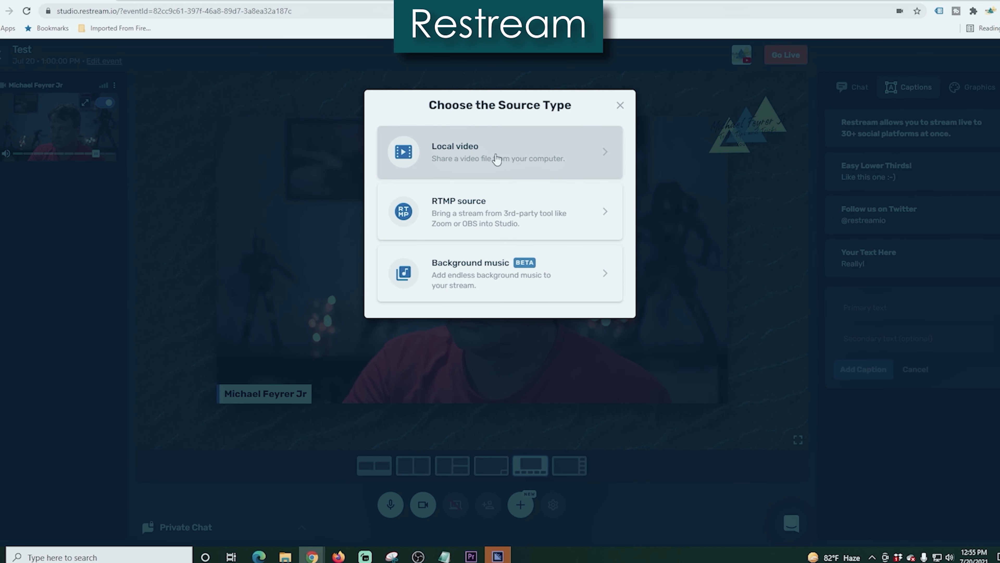
{"action": "left_click", "coordinate": [497, 159]}
{"action": "double_click", "coordinate": [150, 219]}
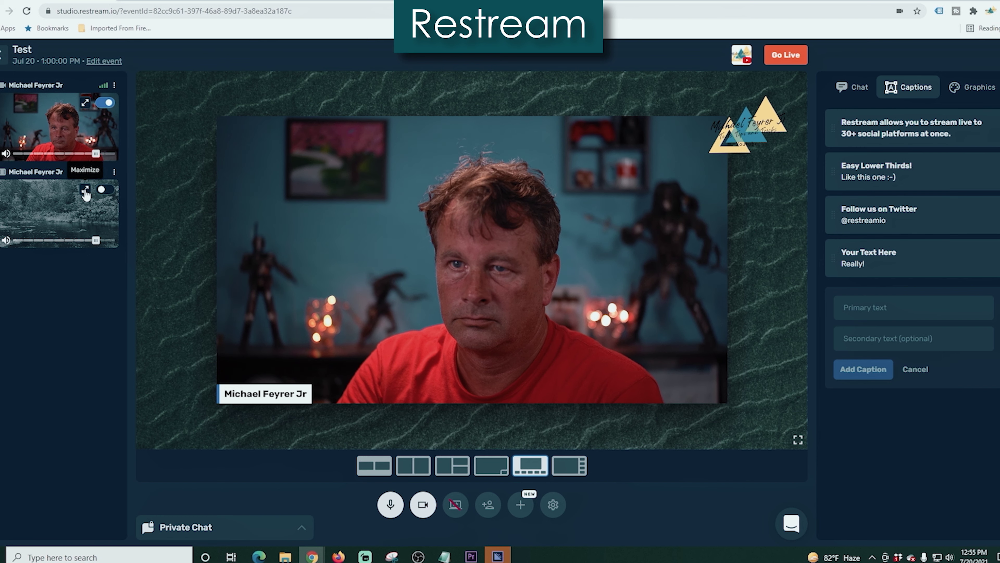
Show the river video on stream, swap it with the camera as the main picture, and choose the third layout
{"action": "left_click", "coordinate": [103, 191]}
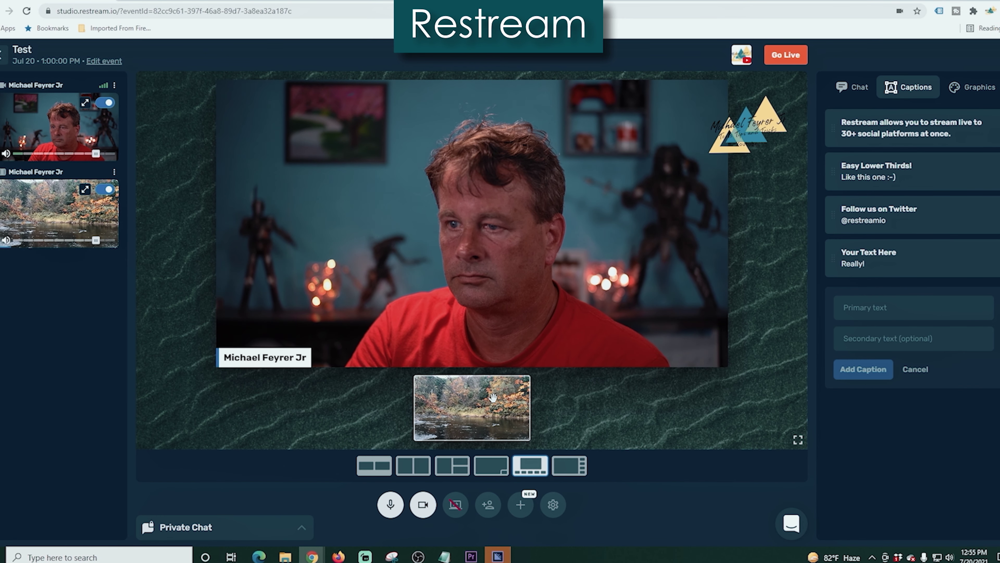
{"action": "left_click_drag", "start_coordinate": [494, 401], "coordinate": [486, 268]}
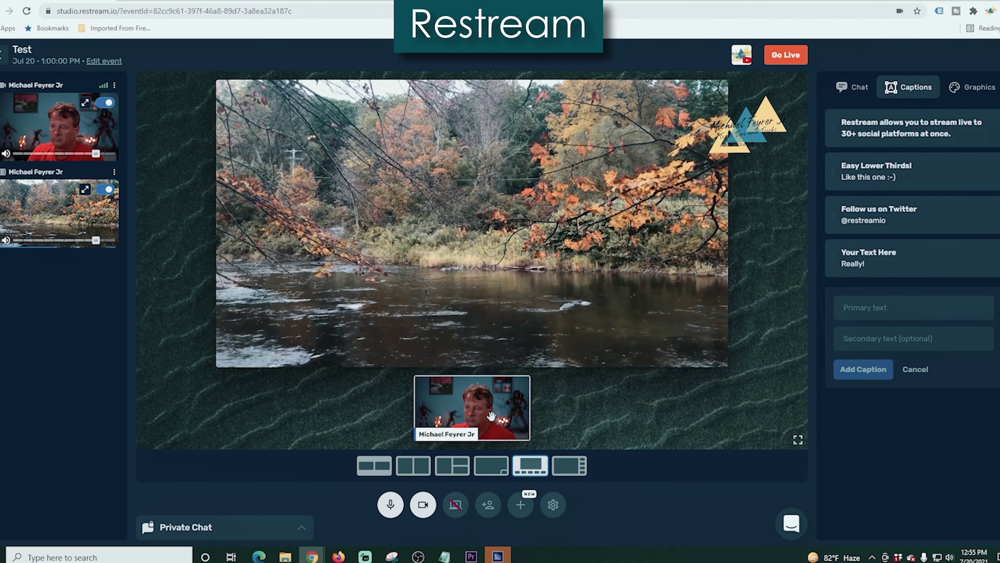
{"action": "left_click", "coordinate": [457, 468]}
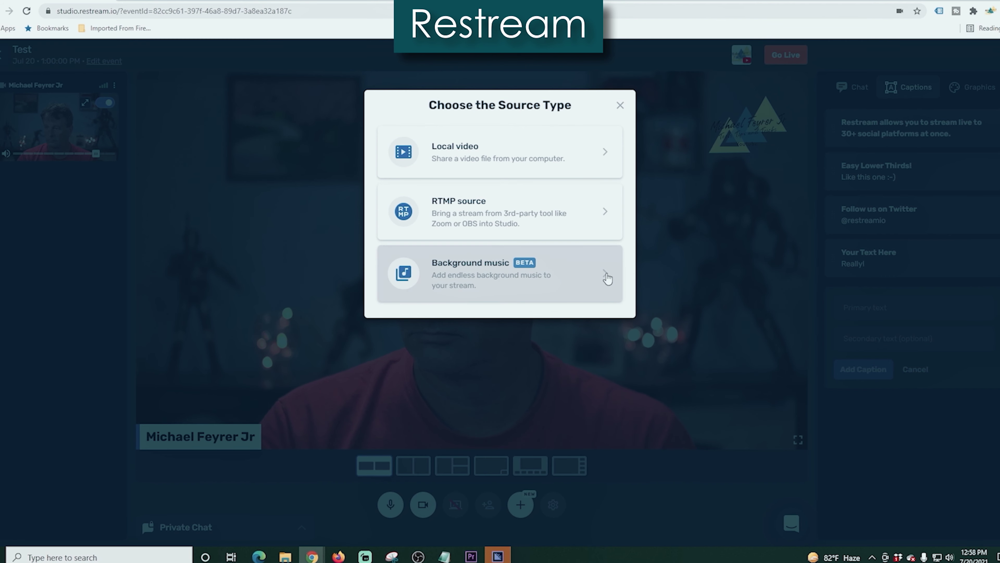
Add the Chill (Downtempo) track as background music
{"action": "left_click", "coordinate": [605, 277]}
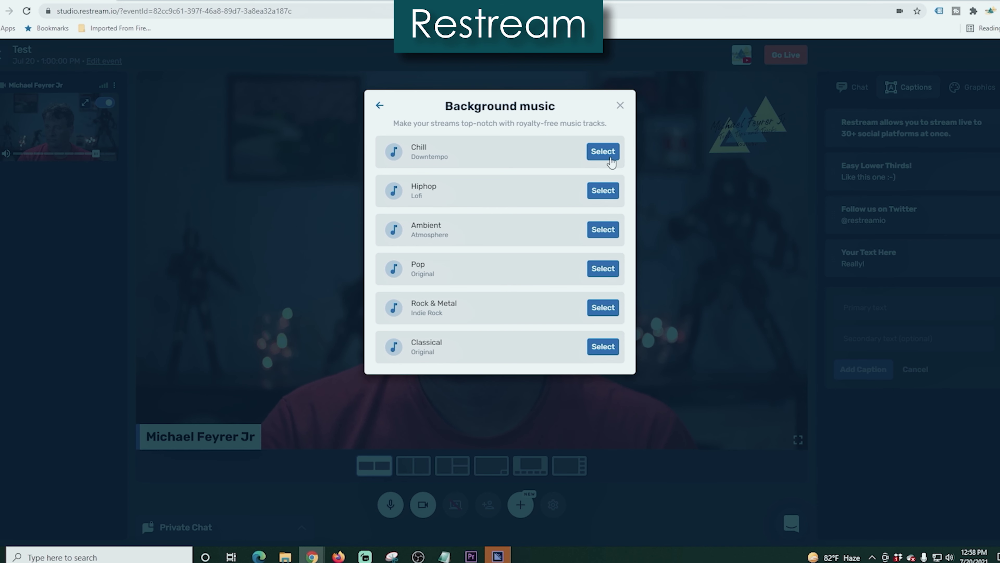
{"action": "left_click", "coordinate": [610, 158]}
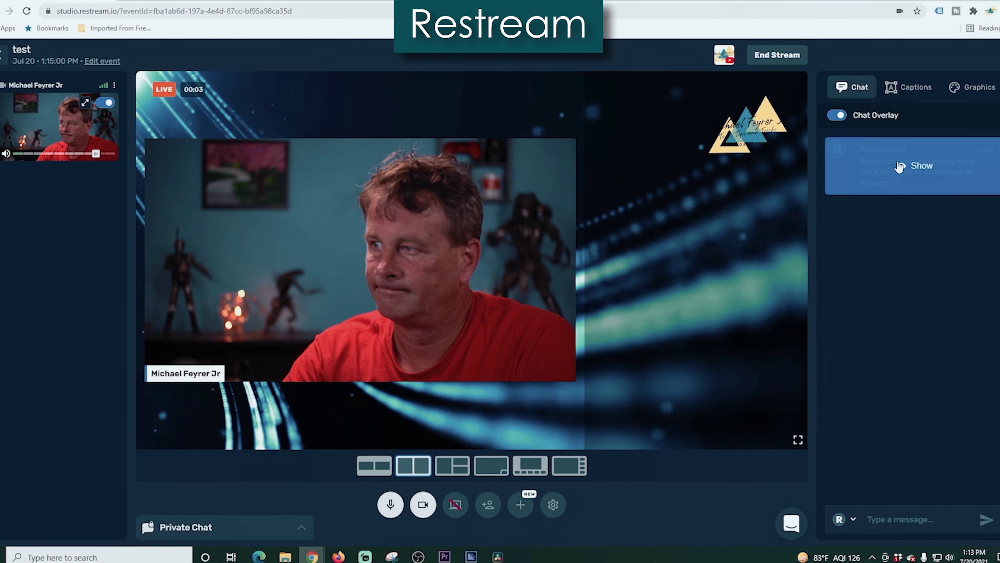
Show the Restream.io sample chat comment on the live stream and hide it again
{"action": "left_click", "coordinate": [901, 169]}
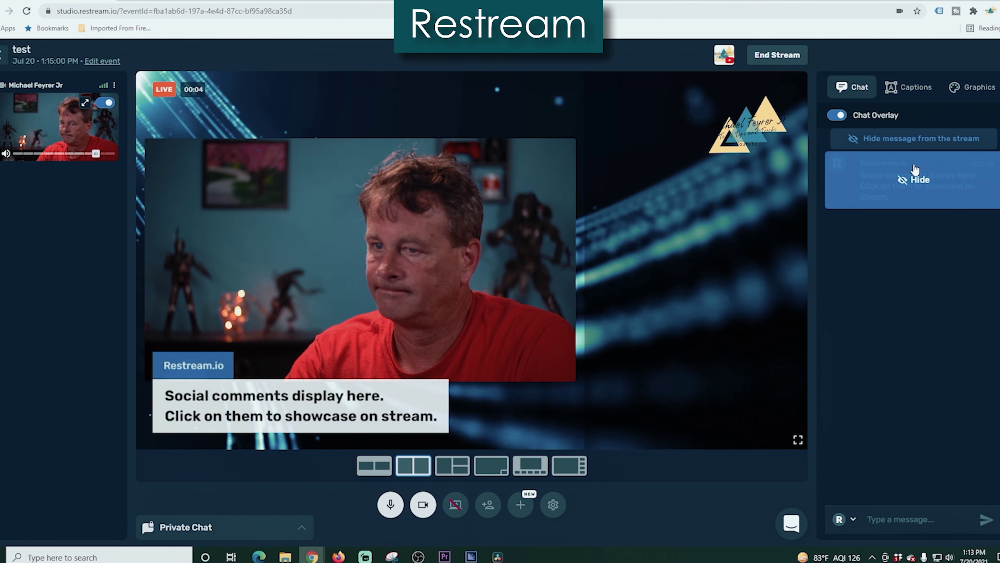
{"action": "left_click", "coordinate": [914, 178]}
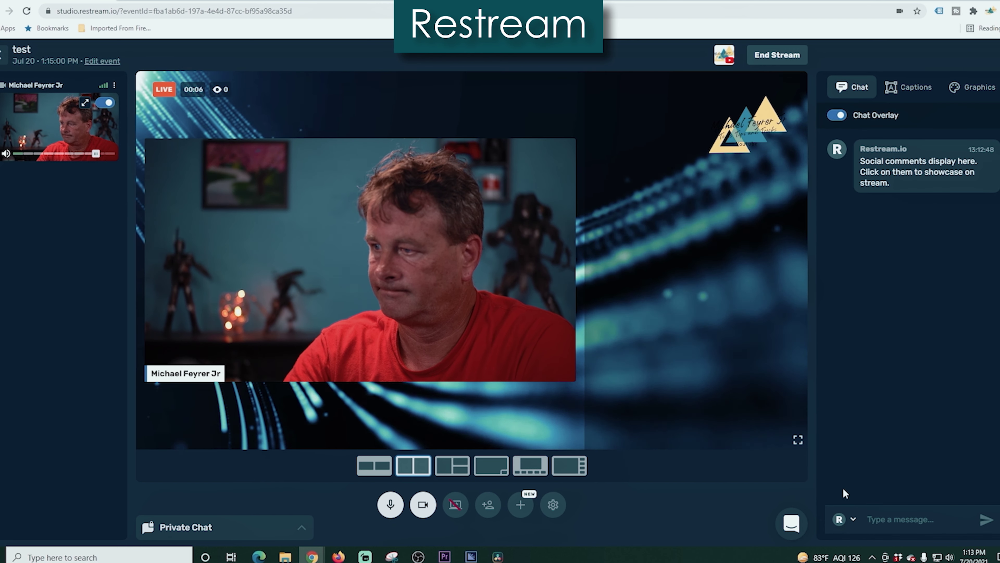
Send the chat message "Your Message Here" to the live stream
{"action": "left_click", "coordinate": [878, 511]}
{"action": "type", "text": "Yop"}
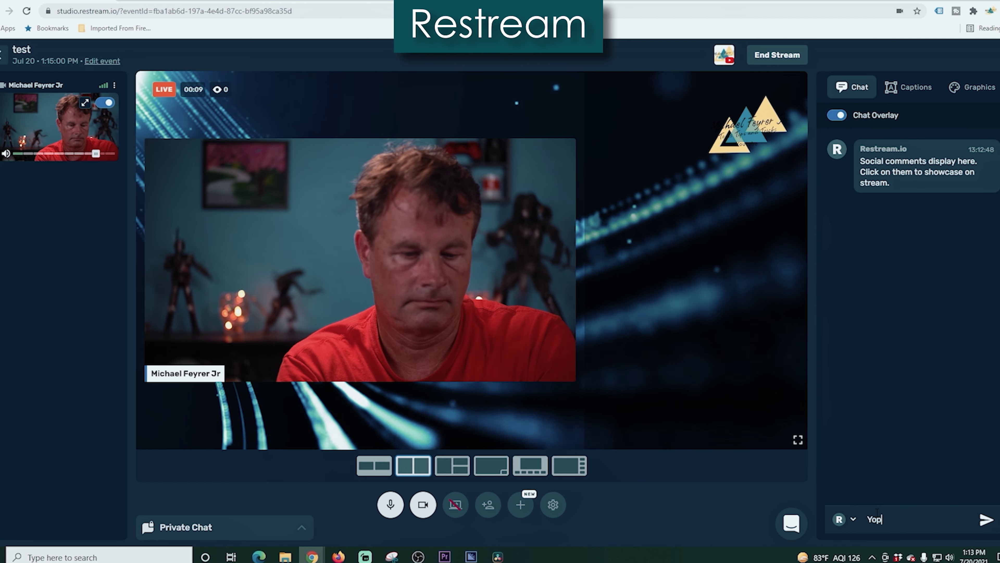
{"action": "type", "text": "ur"}
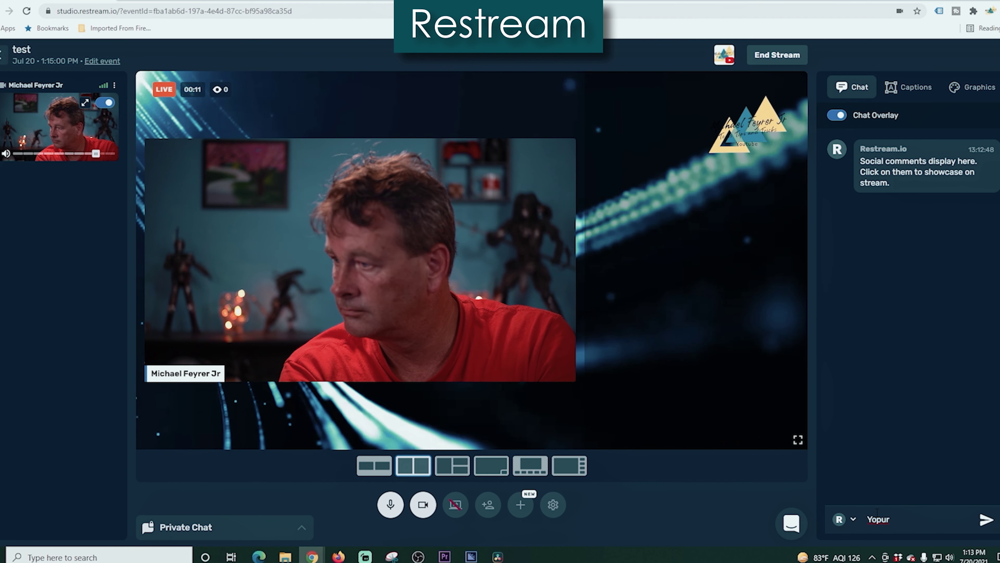
{"action": "key", "text": "BackSpace"}
{"action": "key", "text": "BackSpace"}
{"action": "key", "text": "BackSpace"}
{"action": "type", "text": "ur"}
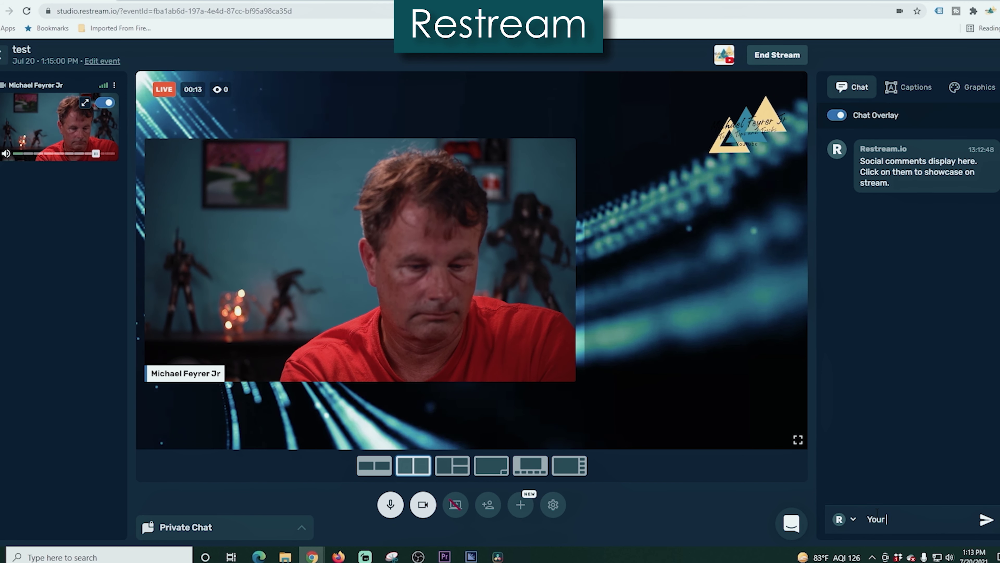
{"action": "type", "text": " Message H"}
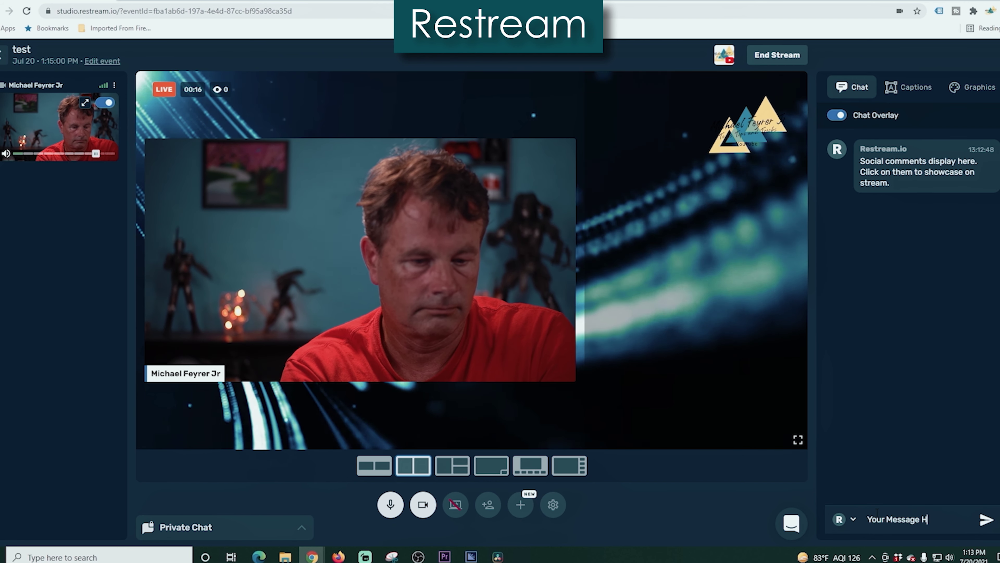
{"action": "type", "text": "ere"}
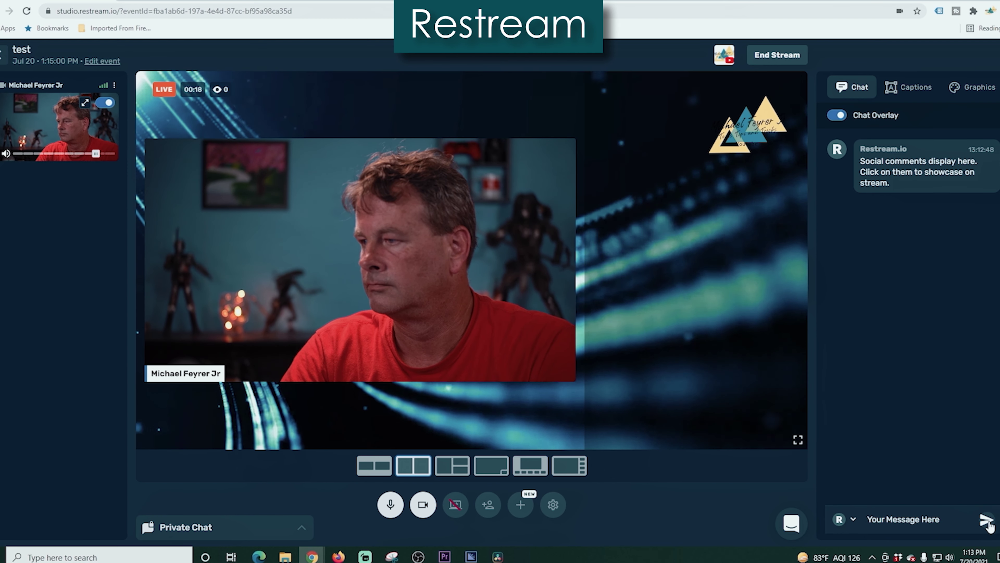
{"action": "left_click", "coordinate": [987, 520]}
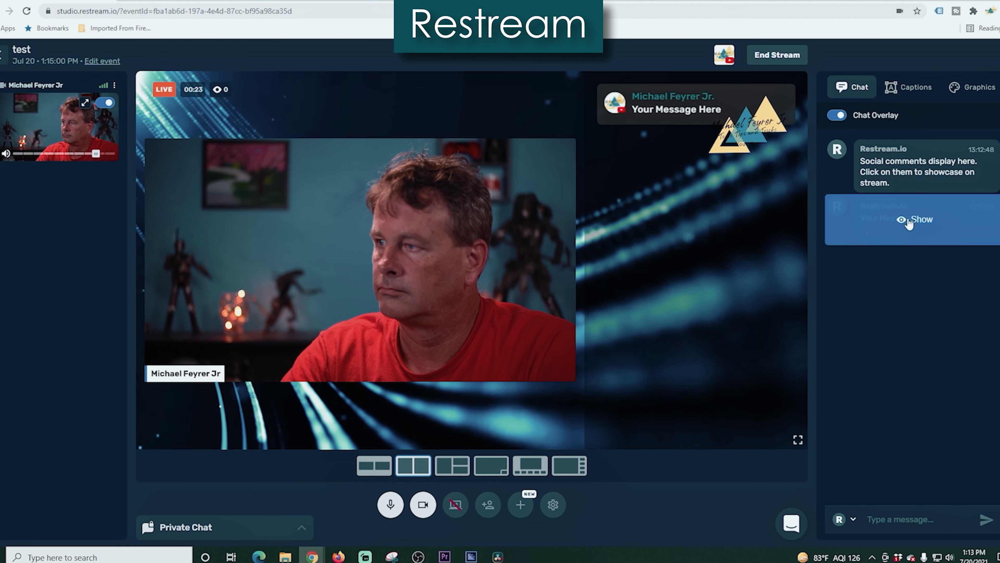
Show the "Your Message Here" comment on the stream, hide it again, and turn off the chat overlay
{"action": "left_click", "coordinate": [908, 222]}
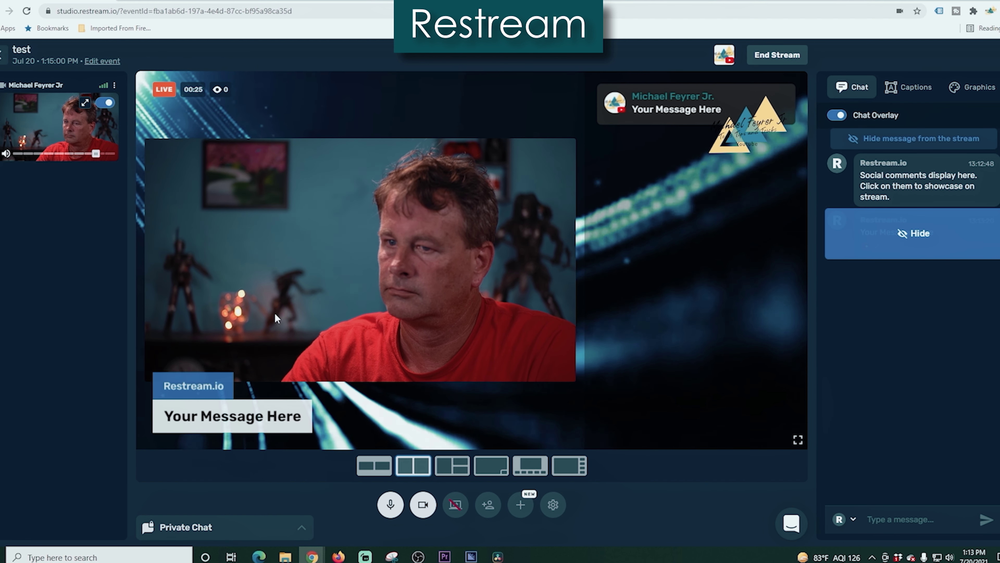
{"action": "left_click", "coordinate": [908, 236]}
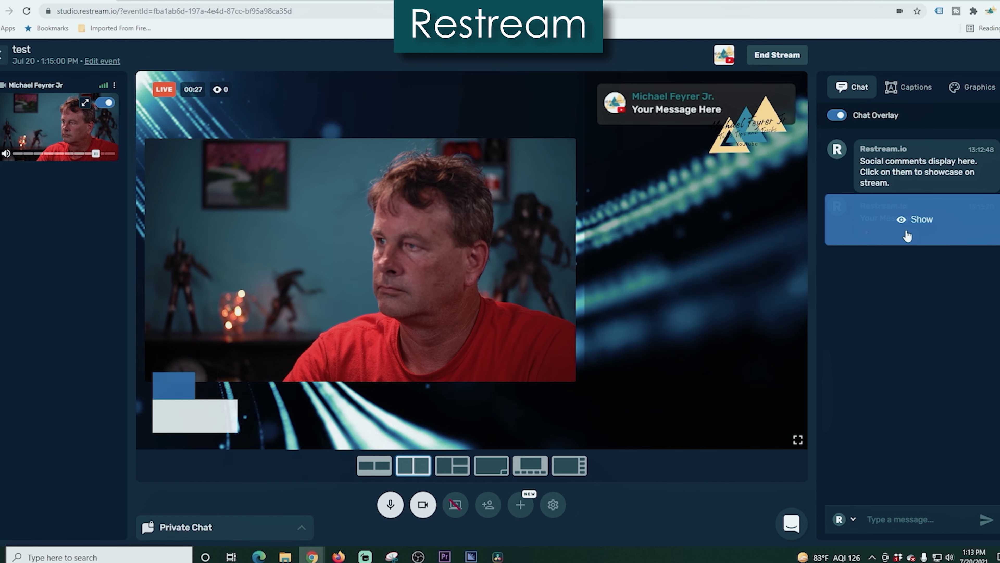
{"action": "left_click", "coordinate": [837, 115]}
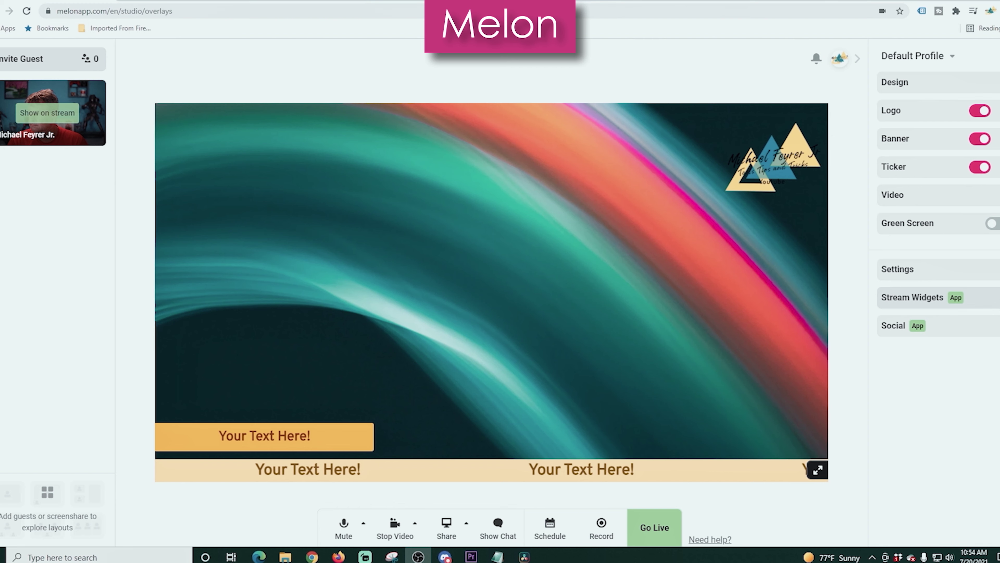
In Melon, open the stream widgets and connect Streamlabs
{"action": "left_click", "coordinate": [913, 297]}
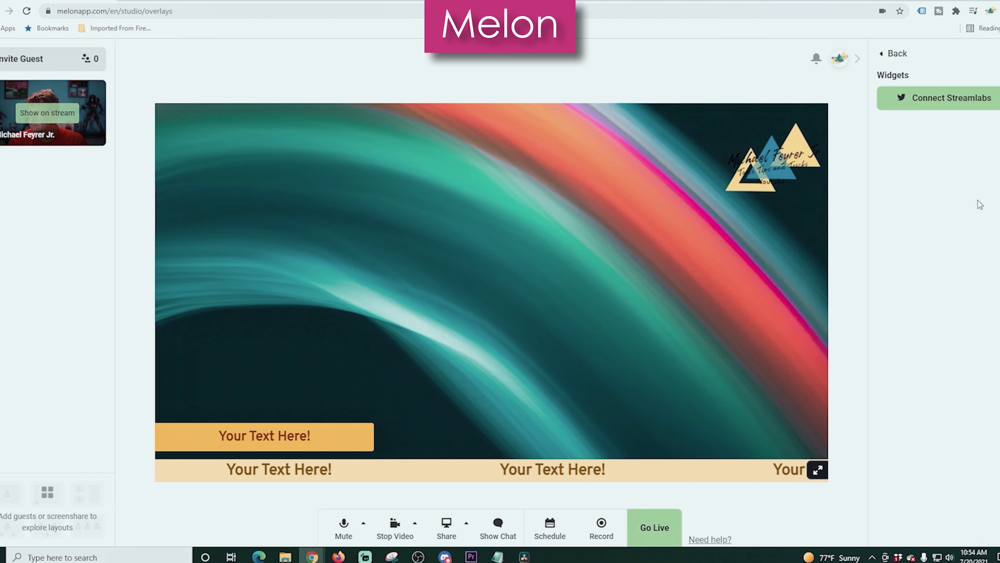
{"action": "left_click", "coordinate": [937, 96]}
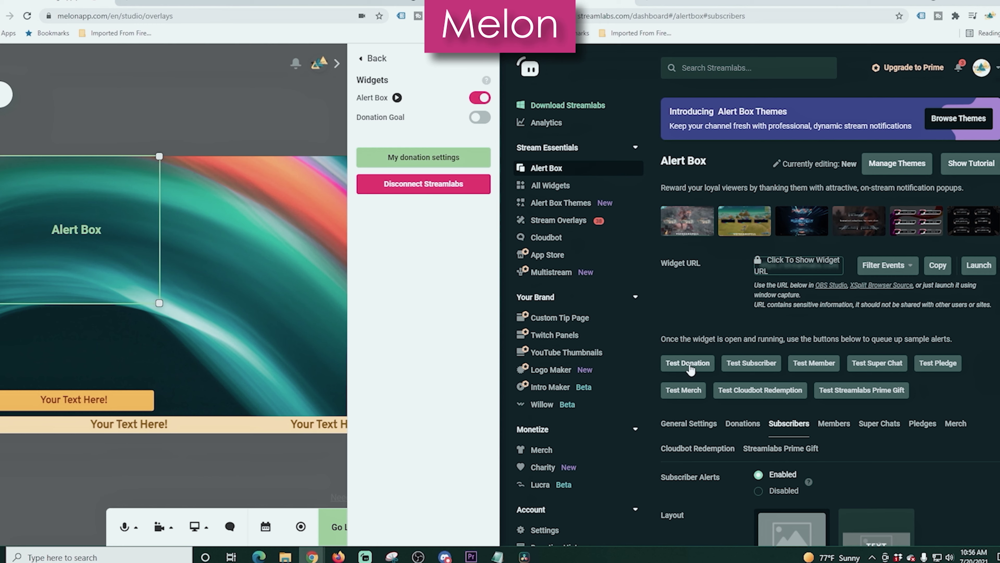
Send a test donation, a test subscriber and a test super chat alert from the Streamlabs Alert Box
{"action": "left_click", "coordinate": [688, 363]}
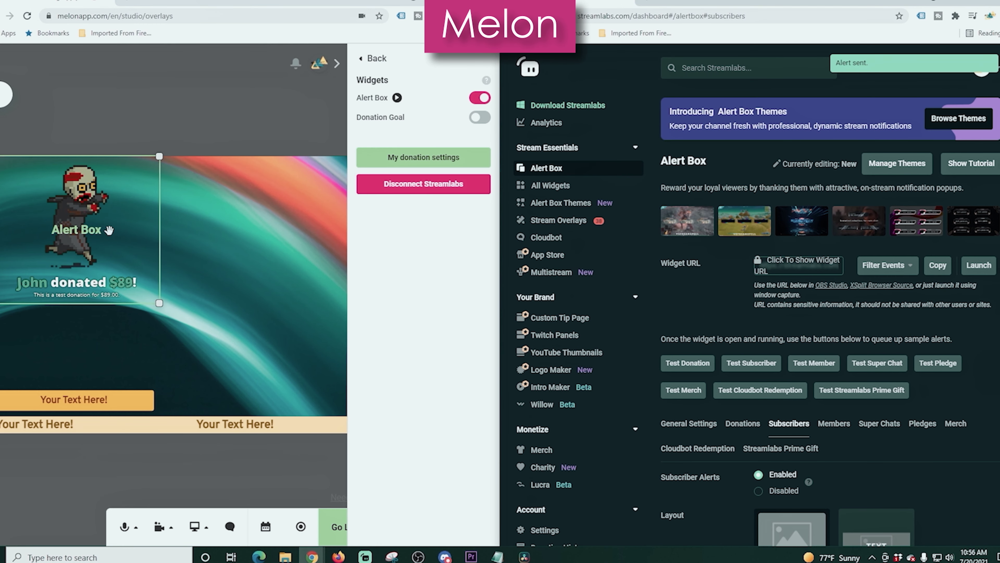
{"action": "left_click", "coordinate": [725, 364]}
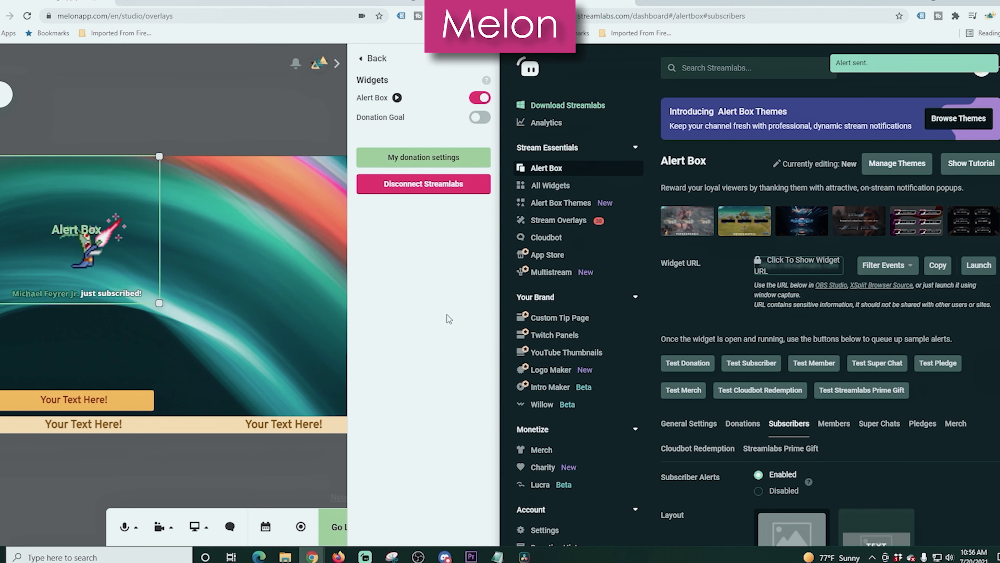
{"action": "left_click", "coordinate": [882, 365]}
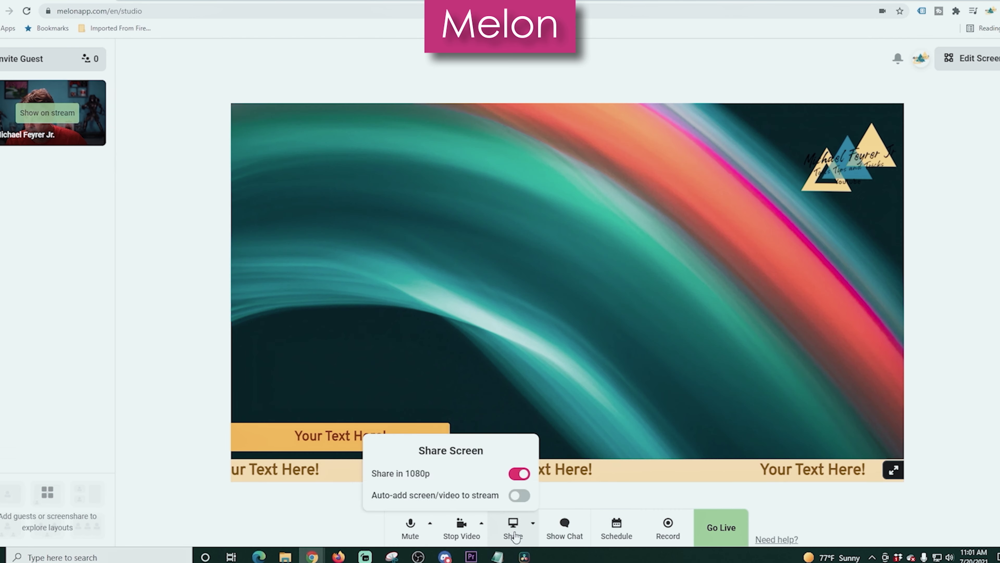
In Melon, share a video file from the computer on the stream and play it
{"action": "left_click", "coordinate": [514, 529]}
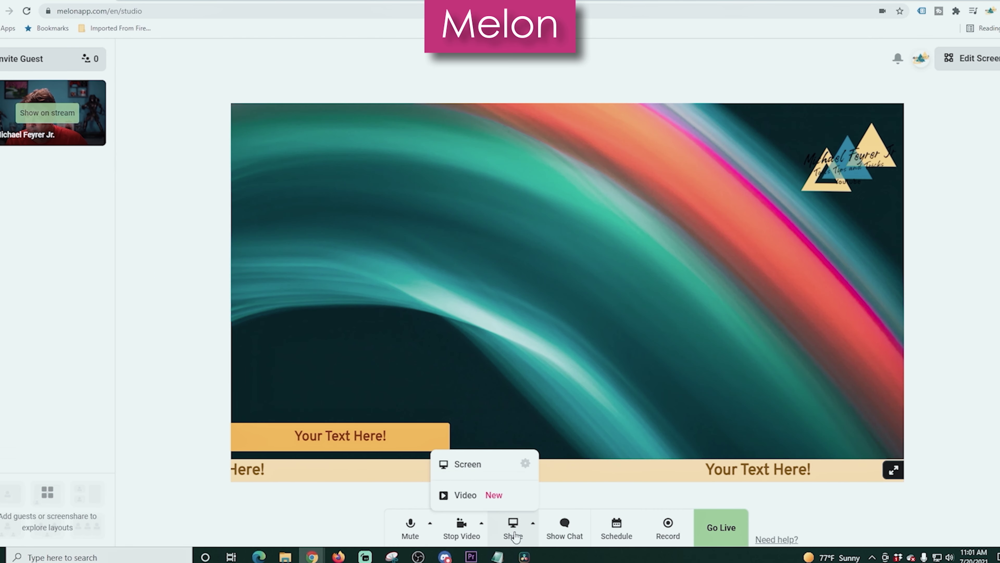
{"action": "left_click", "coordinate": [459, 497]}
{"action": "left_click", "coordinate": [558, 328]}
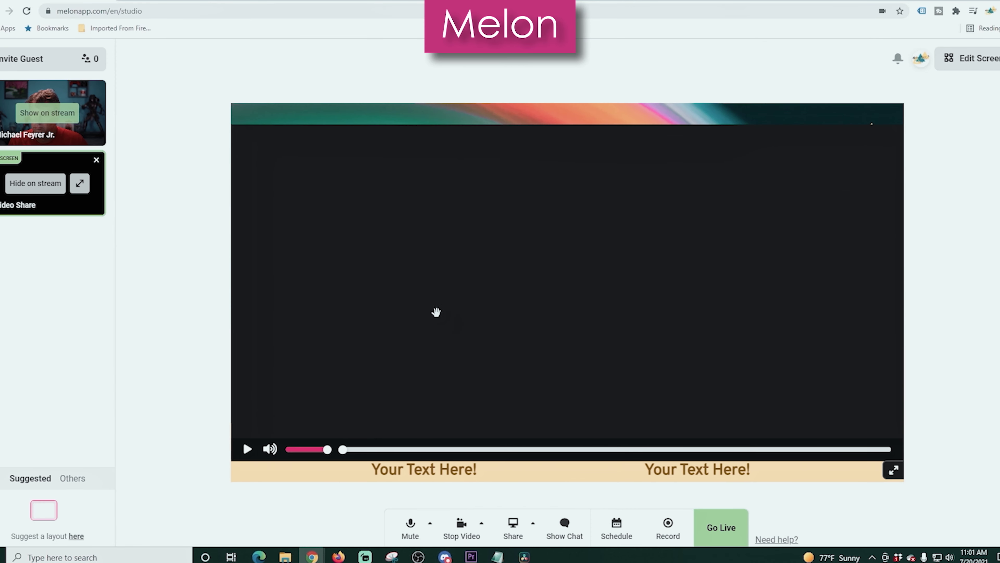
{"action": "left_click", "coordinate": [247, 450]}
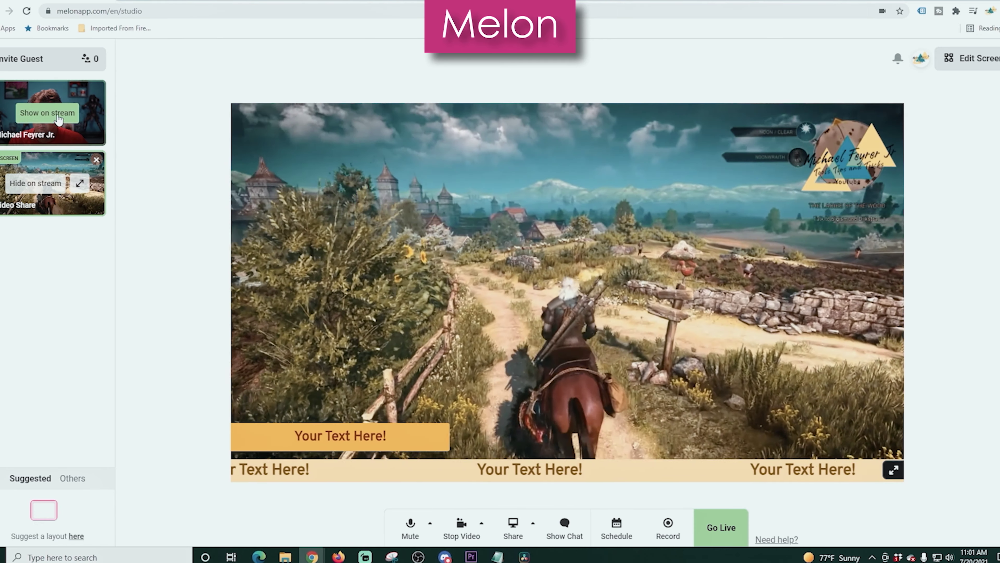
Show the camera alongside the shared video, switch to the layout with the small corner camera, and view the other layouts
{"action": "left_click", "coordinate": [47, 113]}
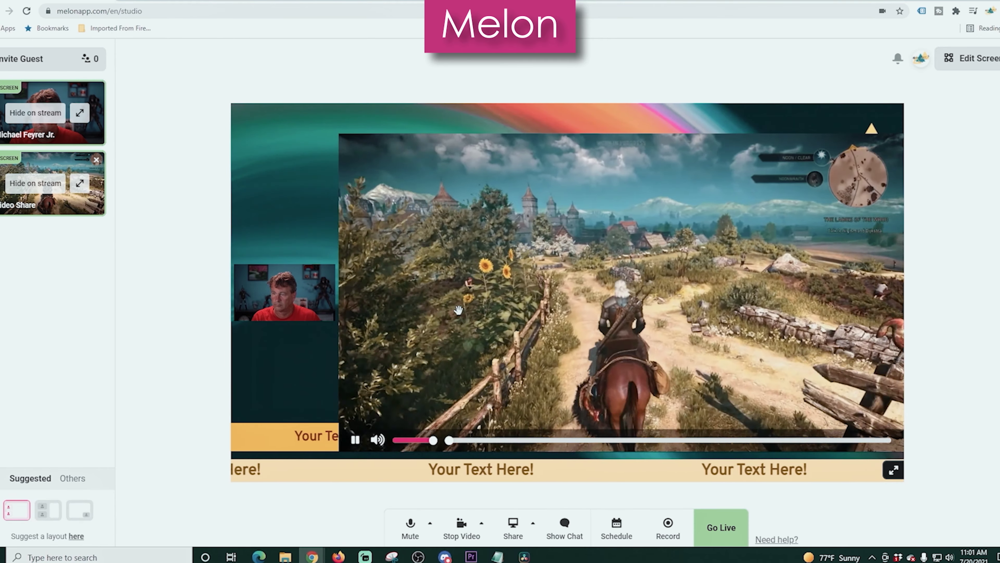
{"action": "left_click", "coordinate": [46, 512]}
{"action": "left_click", "coordinate": [87, 511]}
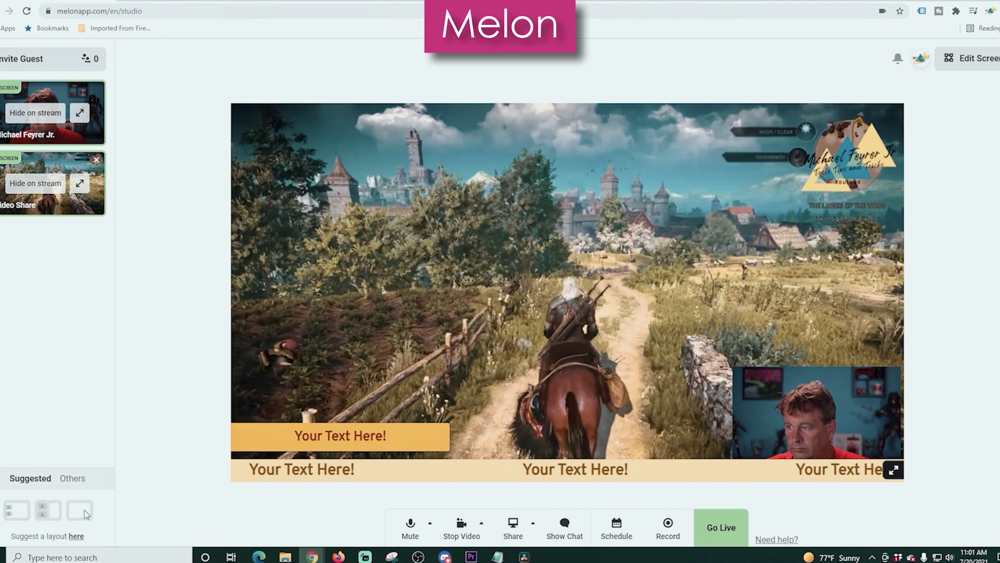
{"action": "left_click", "coordinate": [65, 477]}
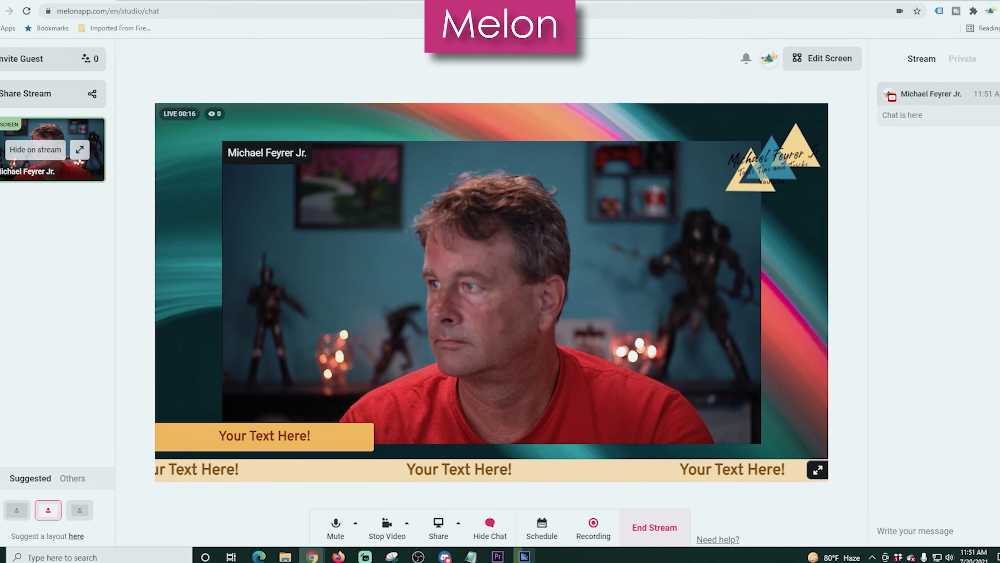
Show the "Chat is here" comment on the live stream and hide it again
{"action": "left_click", "coordinate": [932, 99]}
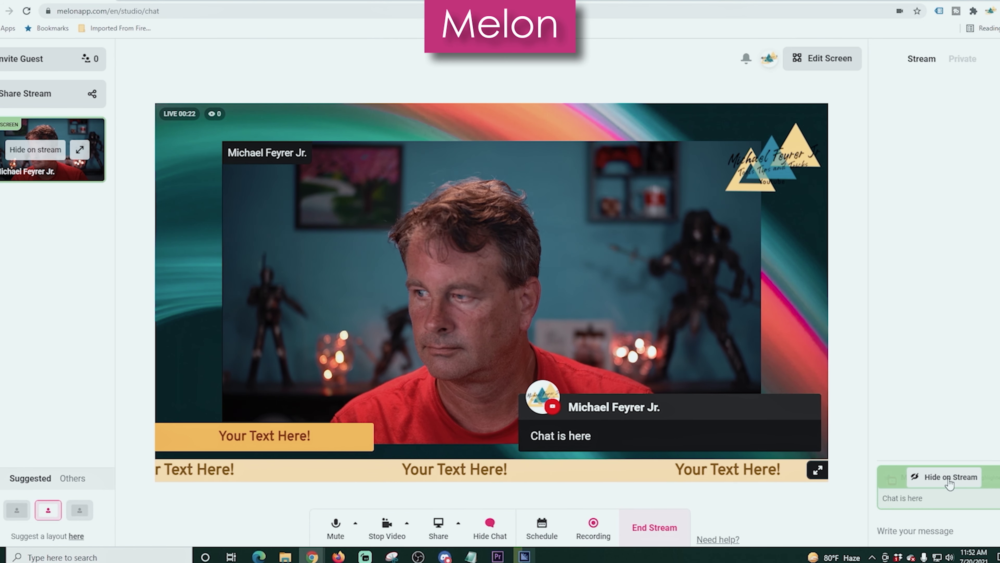
{"action": "left_click", "coordinate": [950, 477]}
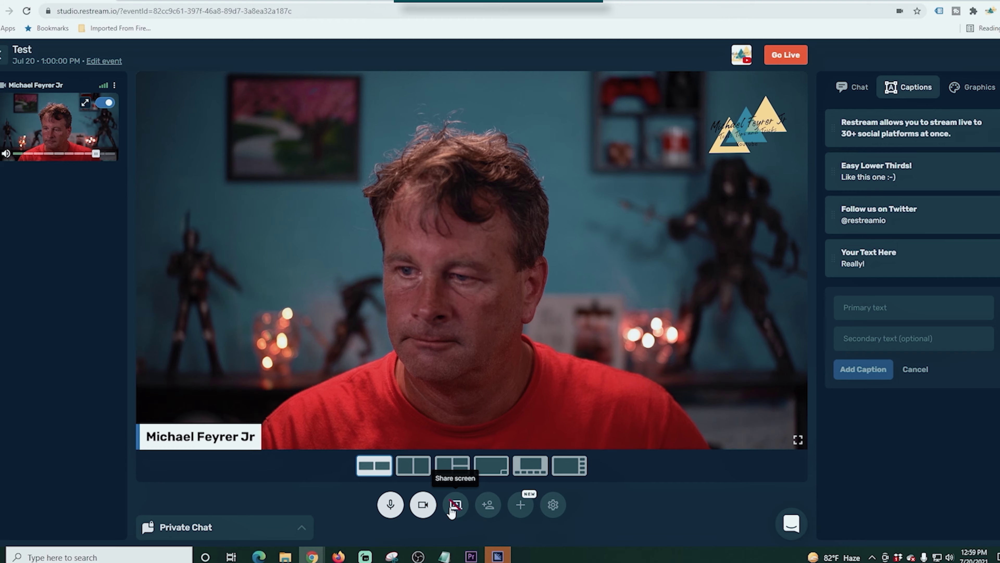
In Restream, start screen sharing with shared screens set to be added to the stream automatically
{"action": "left_click", "coordinate": [456, 505]}
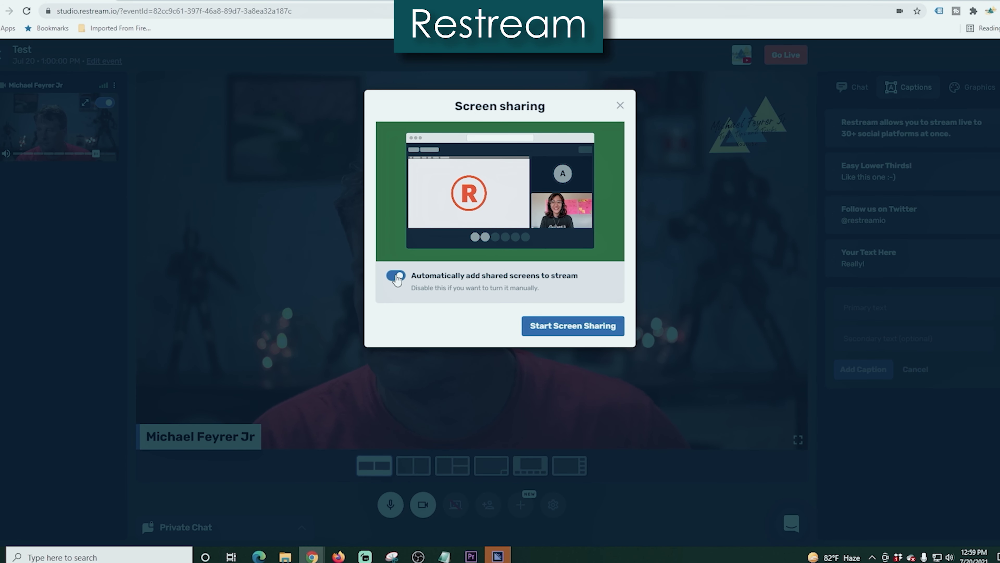
{"action": "left_click", "coordinate": [569, 326]}
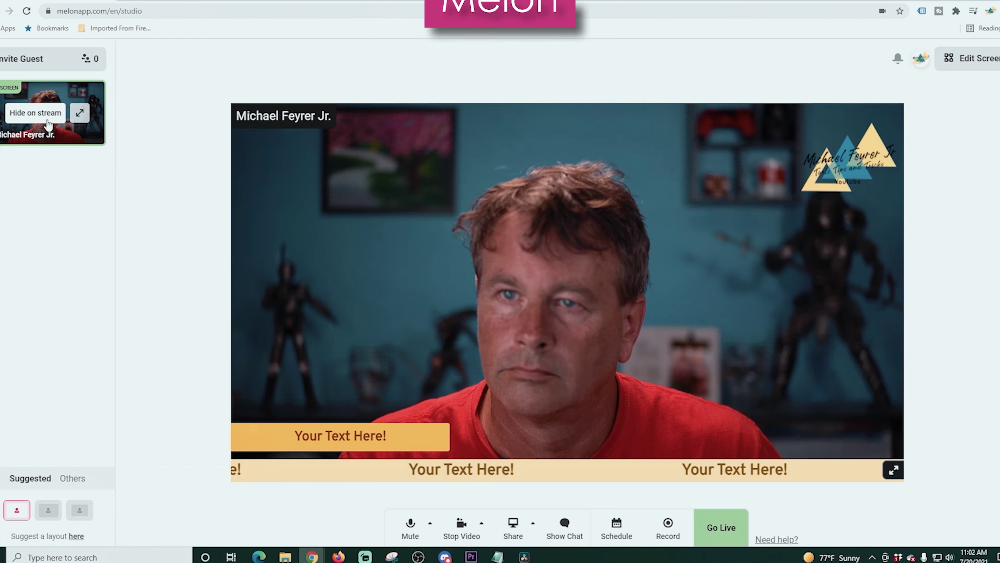
In Melon, hide the camera from the stream and open the chooser for sharing a screen
{"action": "left_click", "coordinate": [48, 113]}
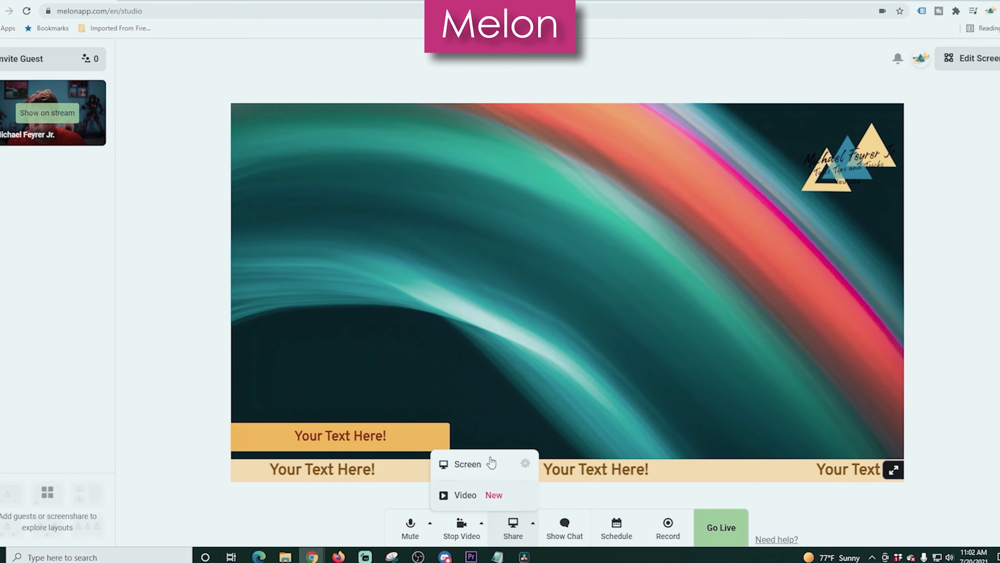
{"action": "left_click", "coordinate": [473, 469]}
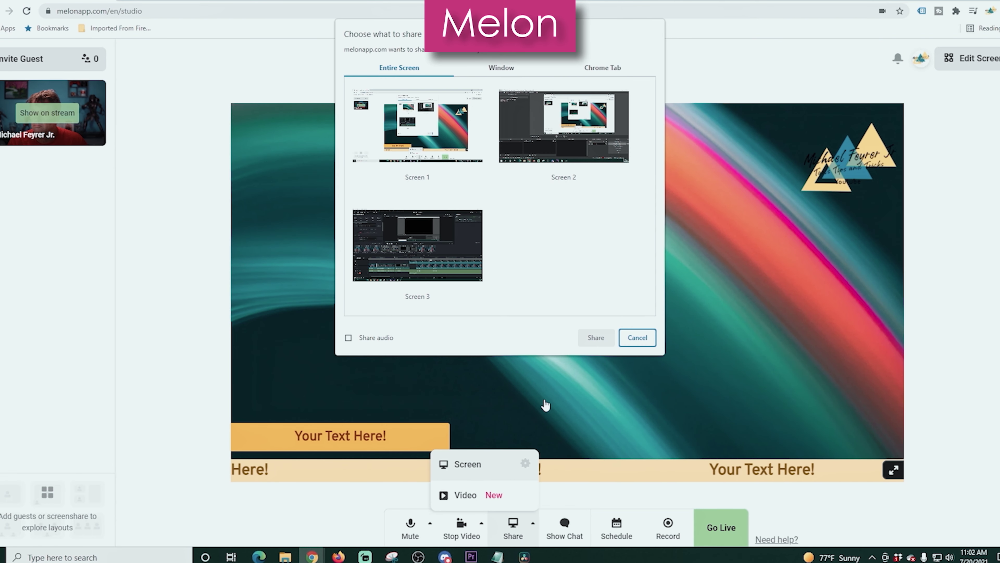
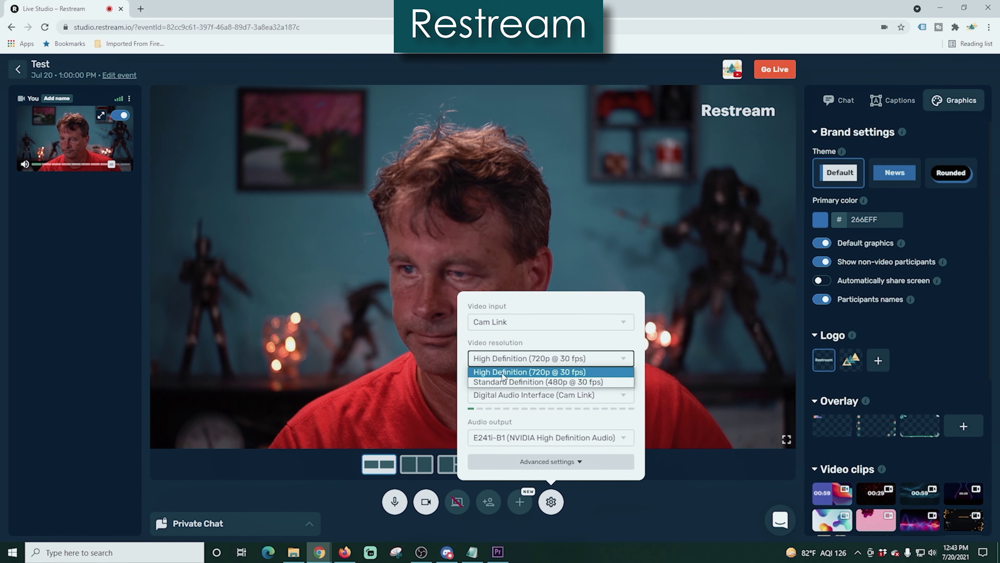
{"action": "left_click", "coordinate": [552, 400]}
{"action": "left_click", "coordinate": [552, 400]}
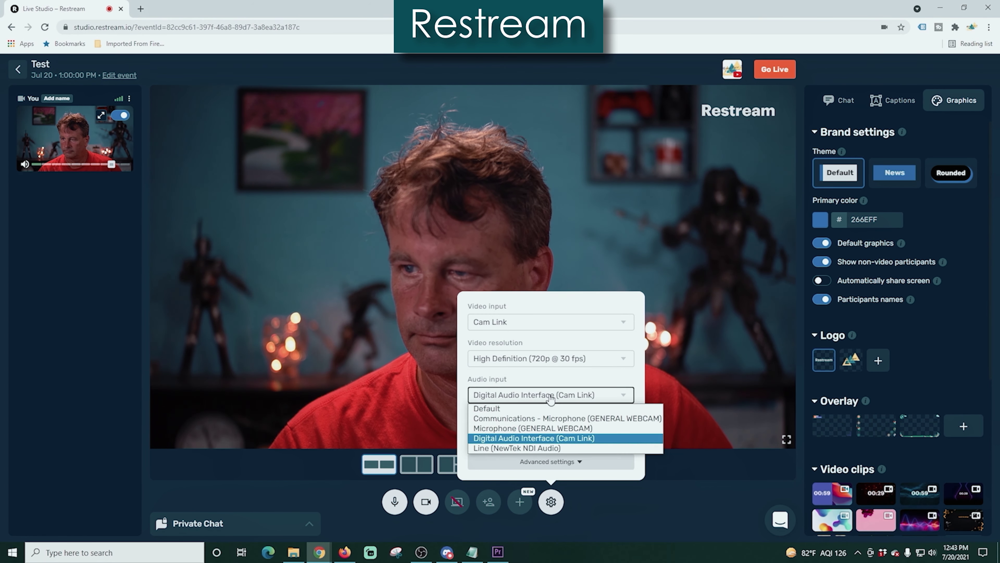
{"action": "left_click", "coordinate": [542, 438]}
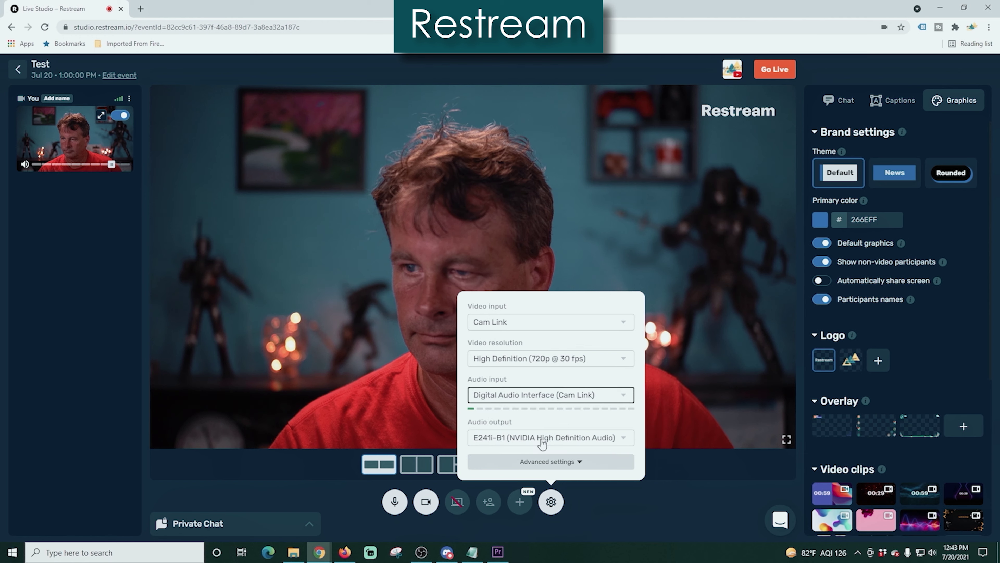
{"action": "left_click", "coordinate": [624, 438]}
{"action": "left_click", "coordinate": [586, 412]}
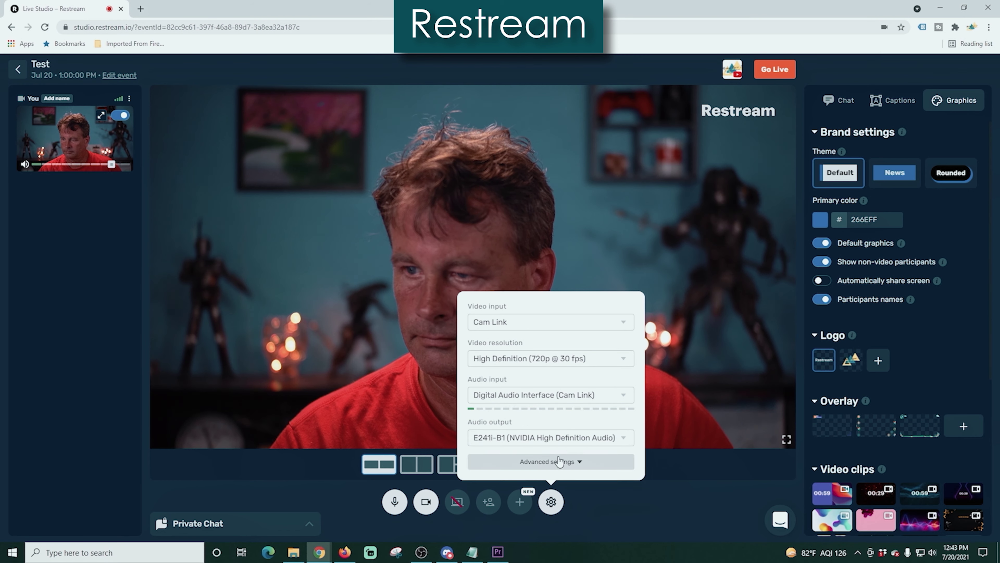
Expand Restream's advanced settings and read the explanations of the noise suppression and high-resolution audio preferences
{"action": "left_click", "coordinate": [555, 462]}
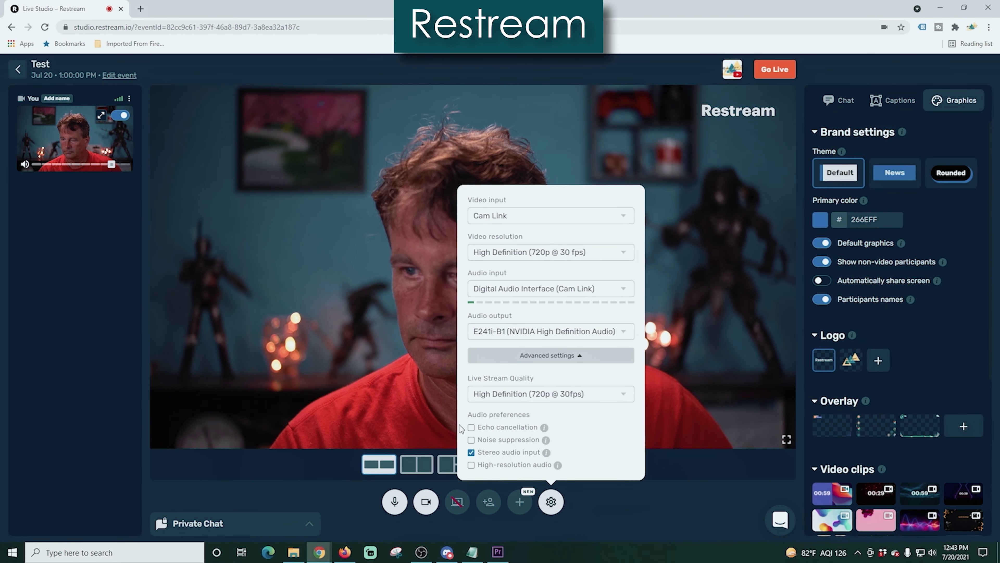
{"action": "mouse_move", "coordinate": [543, 427]}
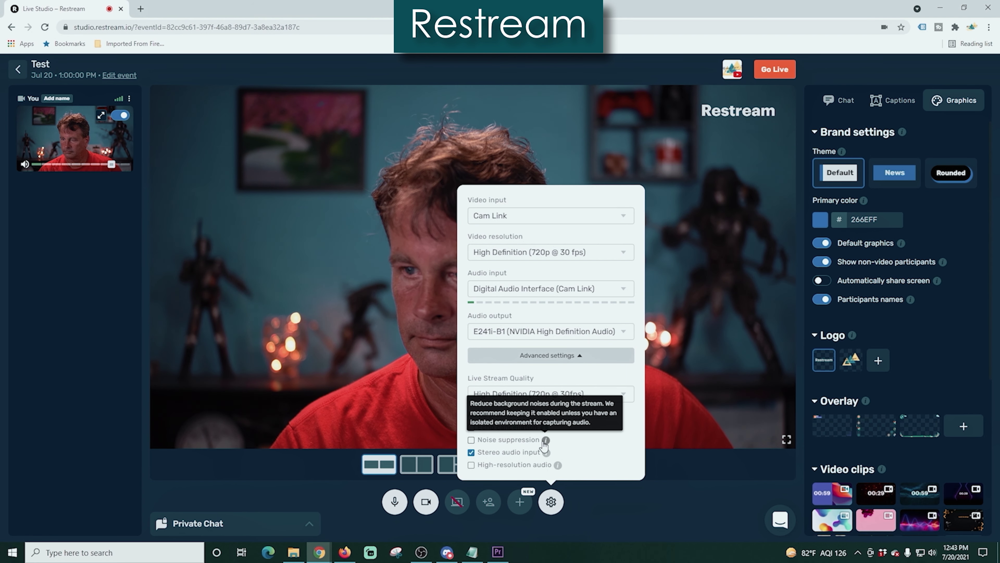
{"action": "mouse_move", "coordinate": [557, 467]}
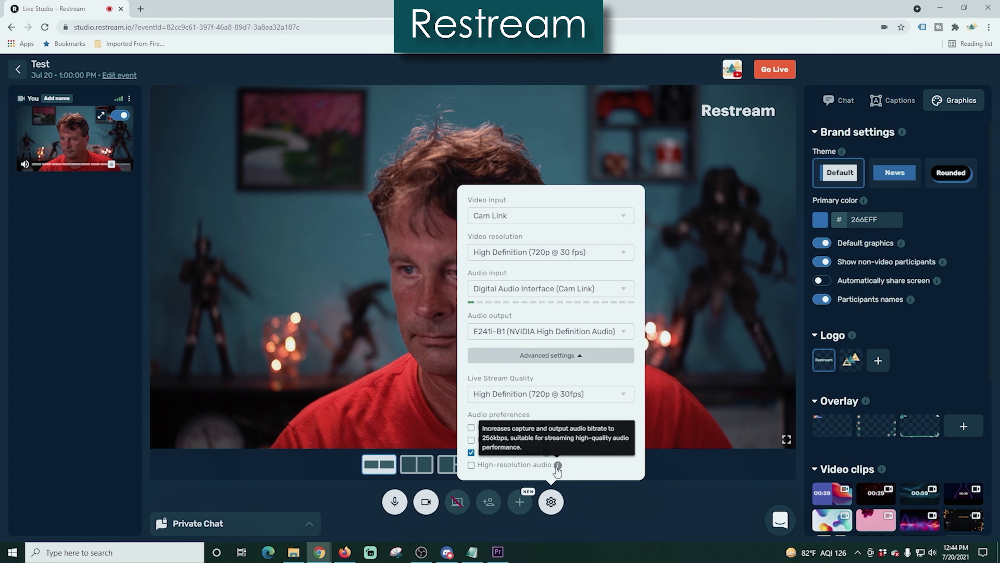
{"action": "left_click", "coordinate": [471, 283]}
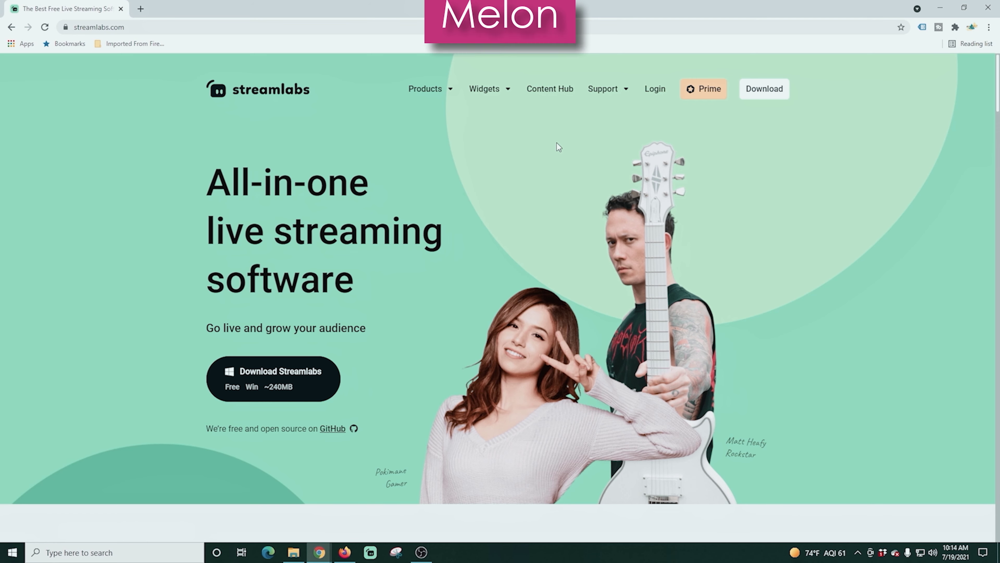
Open Melon from the Streamlabs products, log in with the YouTube account and dismiss the multi-account announcement
{"action": "mouse_move", "coordinate": [450, 92]}
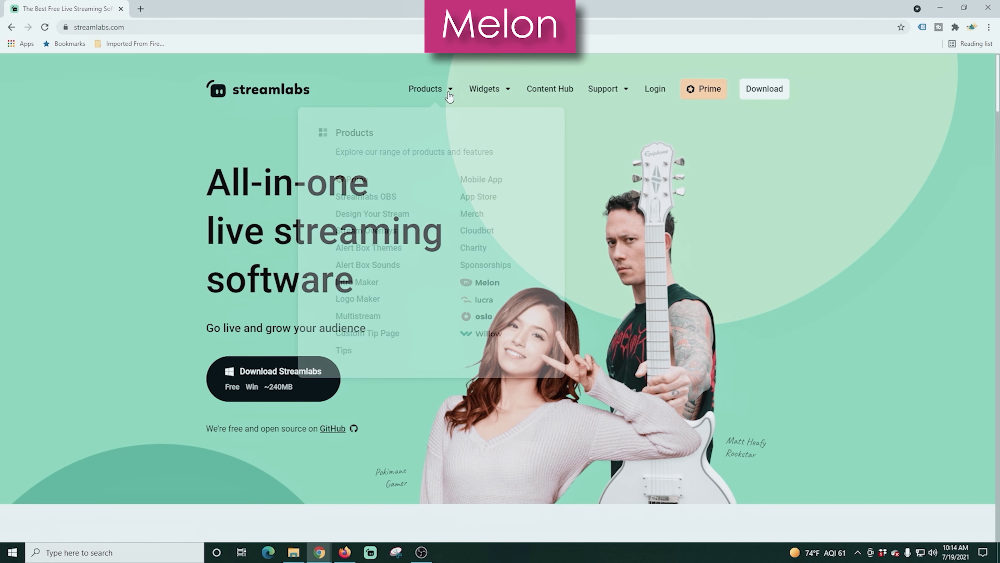
{"action": "left_click", "coordinate": [476, 286]}
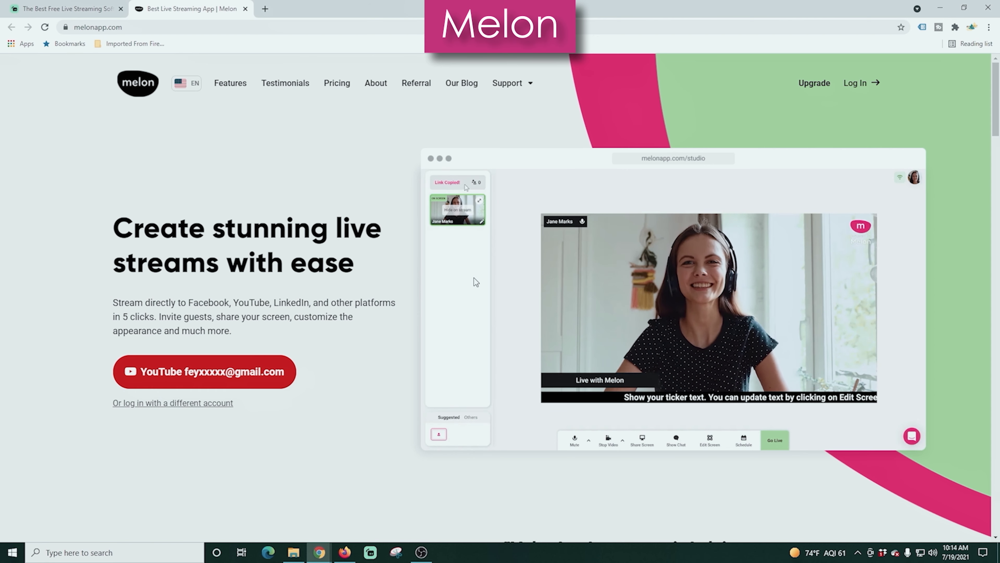
{"action": "left_click", "coordinate": [854, 83]}
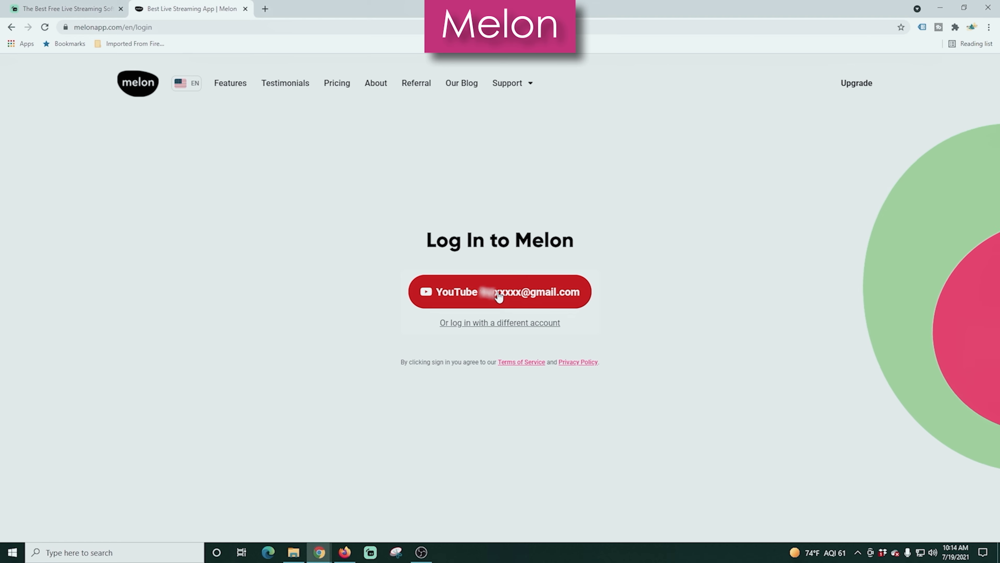
{"action": "left_click", "coordinate": [499, 297]}
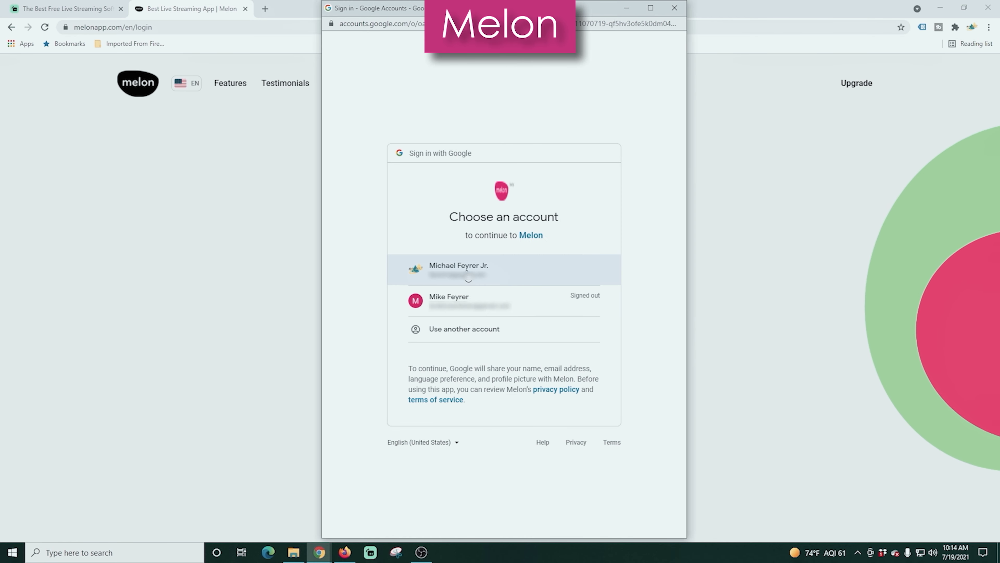
{"action": "left_click", "coordinate": [466, 270]}
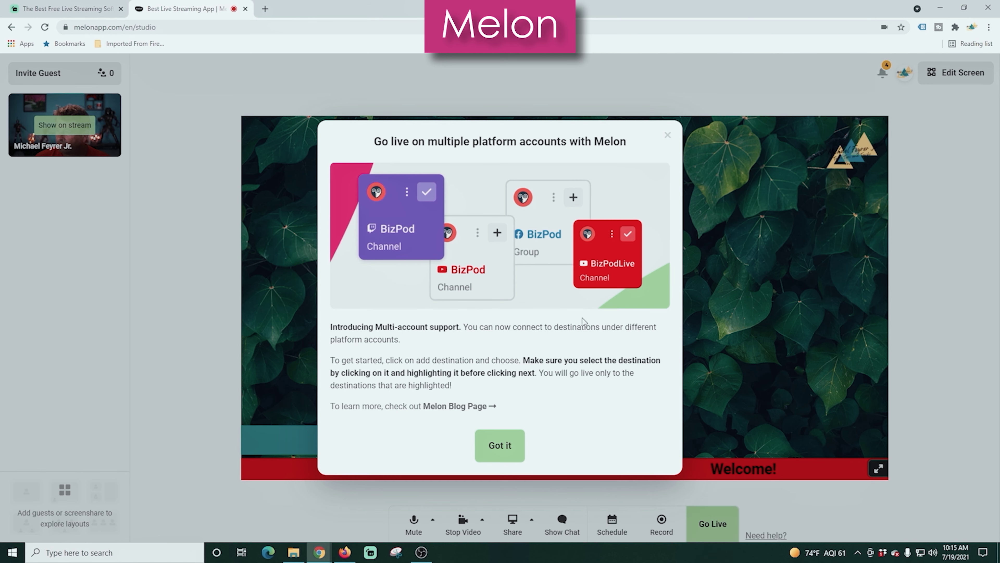
{"action": "left_click", "coordinate": [492, 448]}
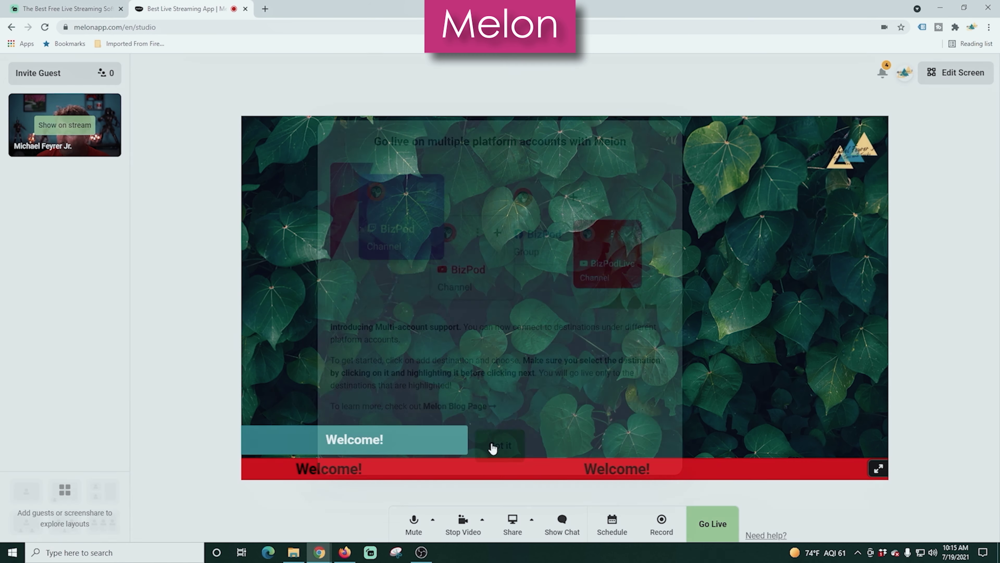
Review the available video inputs and camera resolutions in Melon's camera settings, then close them
{"action": "left_click", "coordinate": [483, 520]}
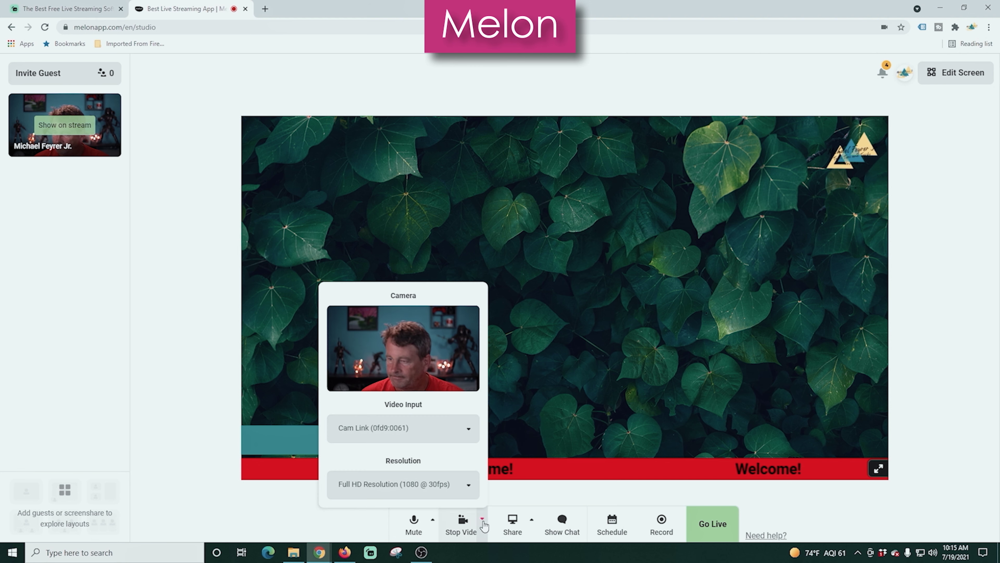
{"action": "left_click", "coordinate": [470, 431]}
{"action": "left_click", "coordinate": [358, 435]}
{"action": "left_click", "coordinate": [464, 488]}
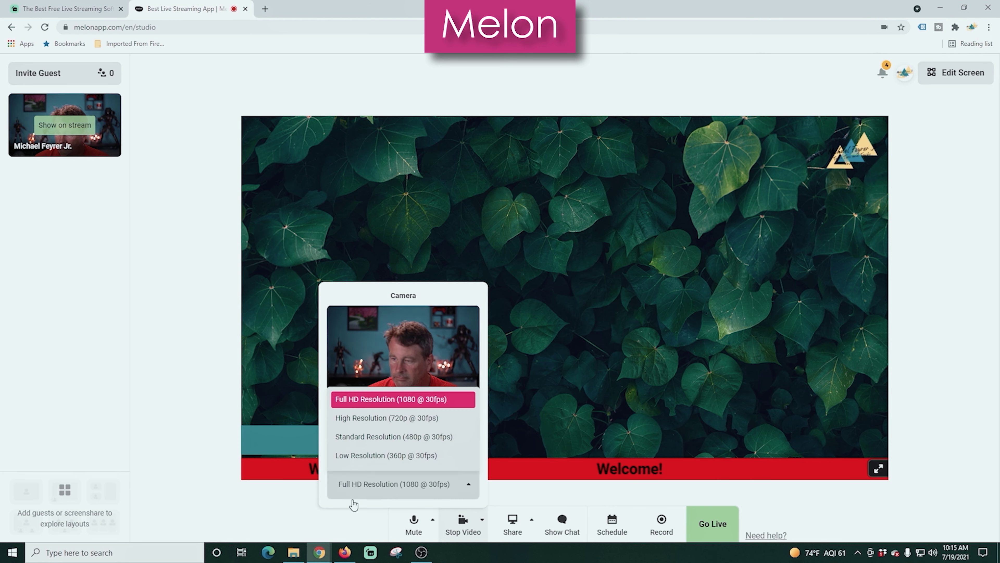
{"action": "left_click", "coordinate": [347, 509]}
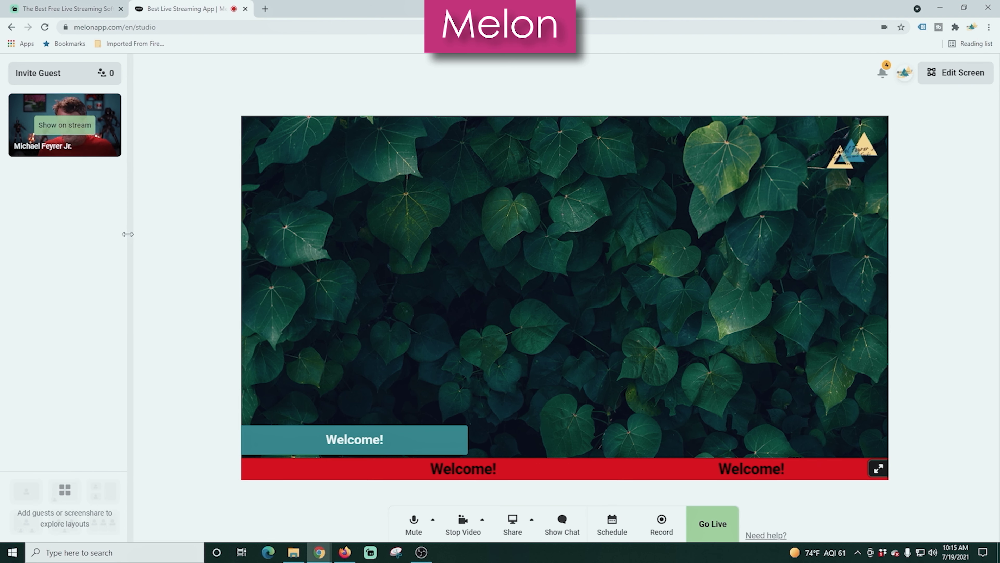
Look through the microphone input and speaker output choices in Melon's audio settings
{"action": "left_click", "coordinate": [433, 521]}
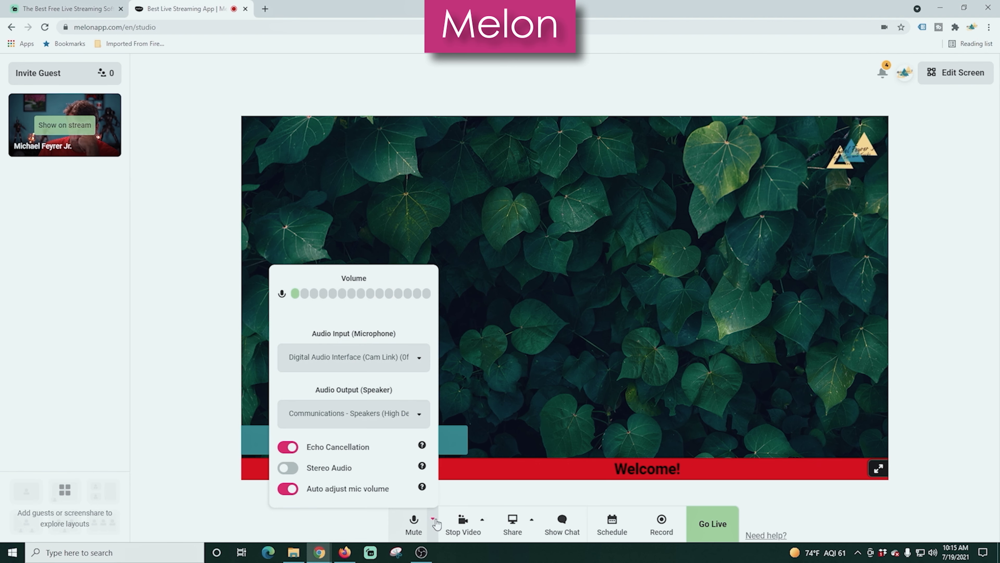
{"action": "left_click", "coordinate": [420, 359]}
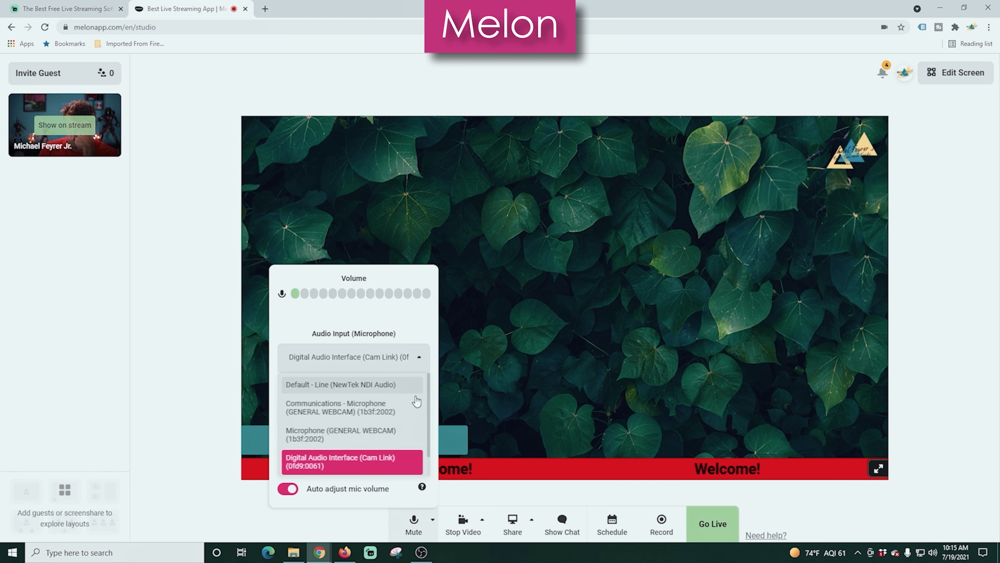
{"action": "scroll", "coordinate": [370, 438], "scroll_direction": "down", "scroll_amount": 1}
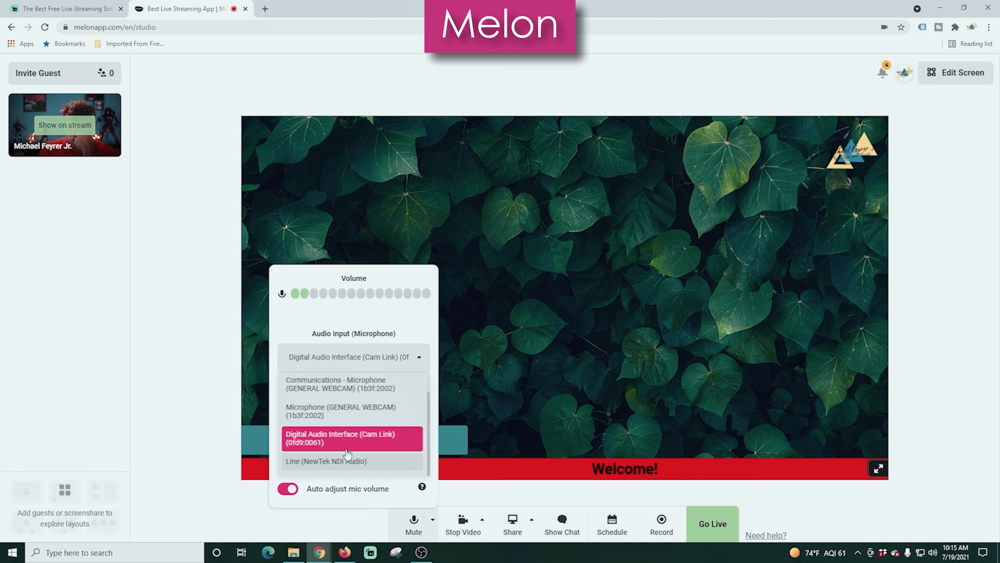
{"action": "scroll", "coordinate": [350, 459], "scroll_direction": "up", "scroll_amount": 1}
{"action": "left_click", "coordinate": [369, 356]}
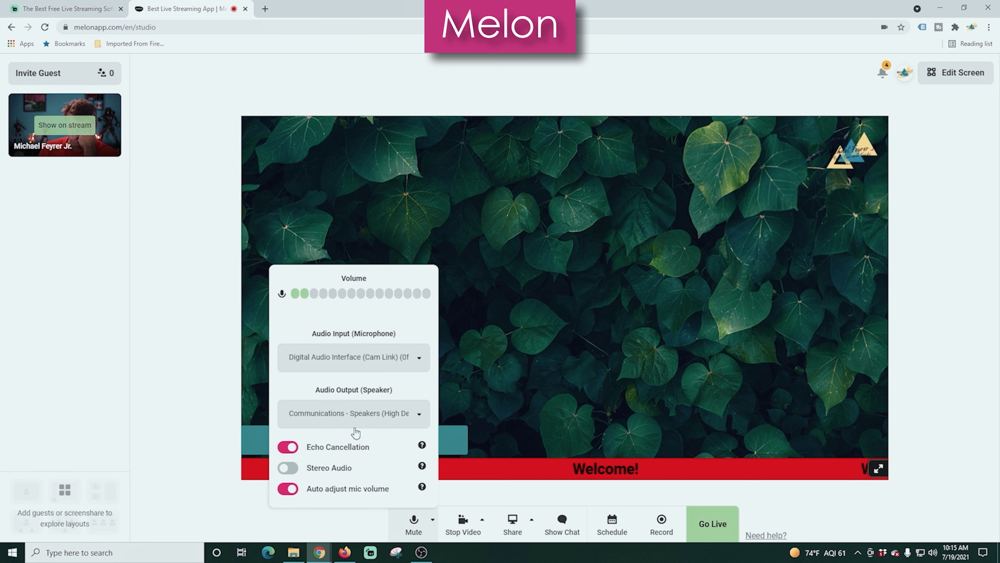
{"action": "left_click", "coordinate": [418, 414]}
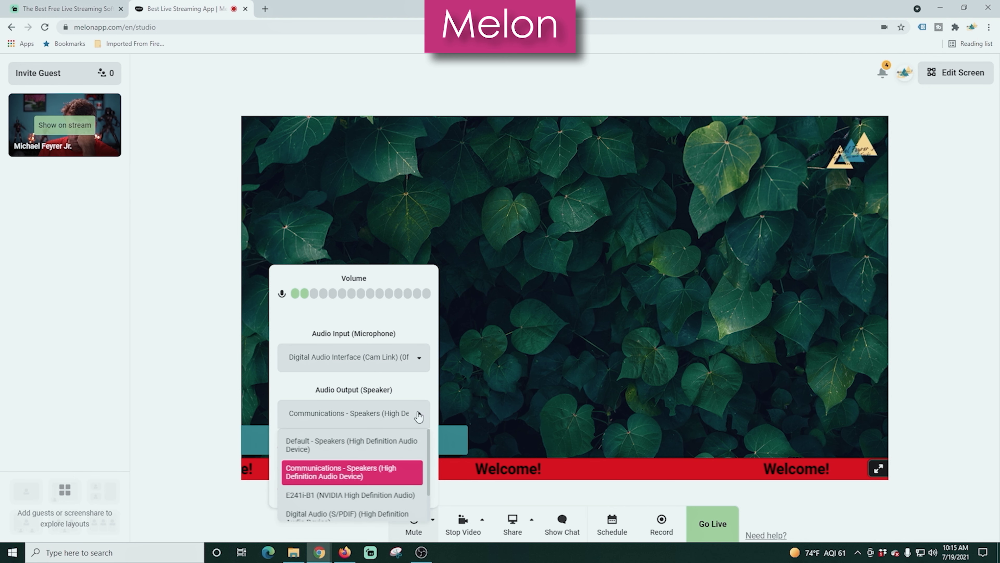
{"action": "scroll", "coordinate": [350, 446], "scroll_direction": "down", "scroll_amount": 1}
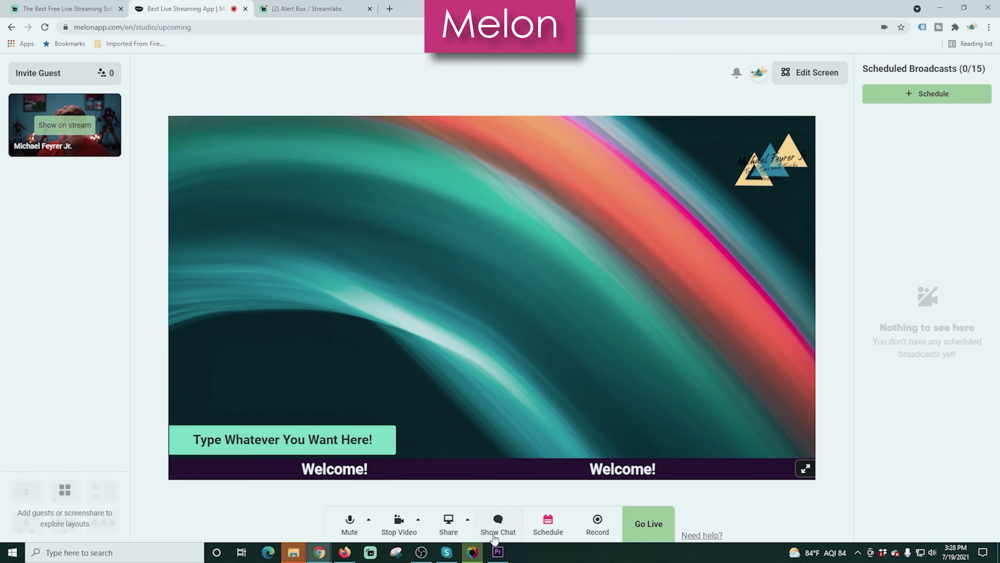
Show Melon's chat and look at the private chat before returning to the stream chat
{"action": "left_click", "coordinate": [498, 522]}
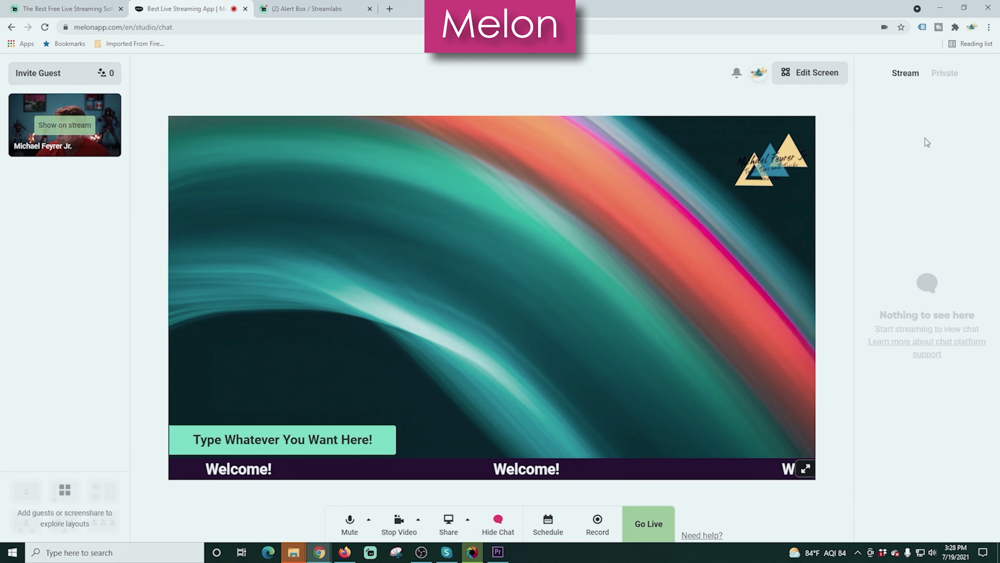
{"action": "left_click", "coordinate": [943, 79]}
{"action": "left_click", "coordinate": [913, 79]}
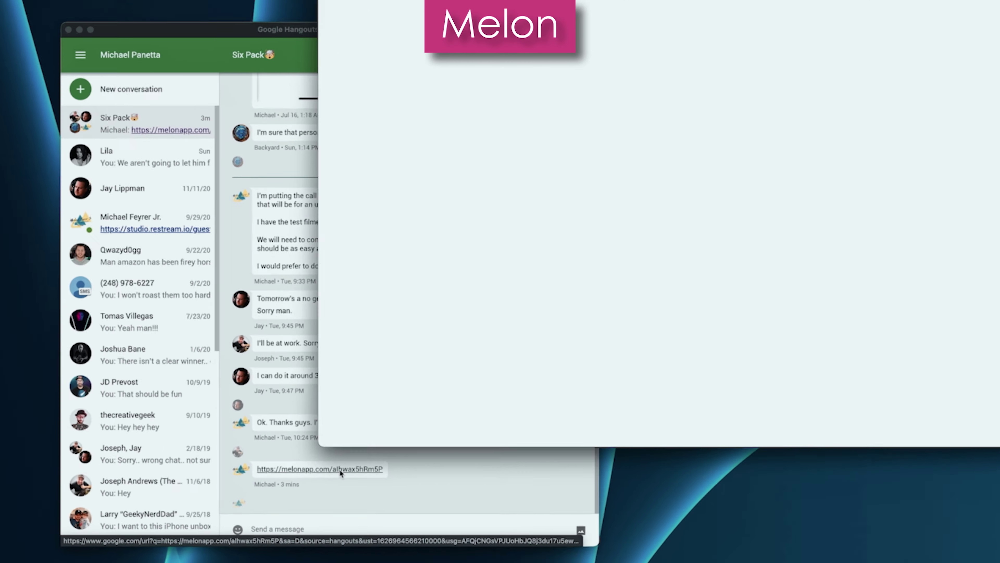
On the guest's computer, open the Melon invitation link and allow access to the microphone and camera
{"action": "left_click", "coordinate": [457, 378]}
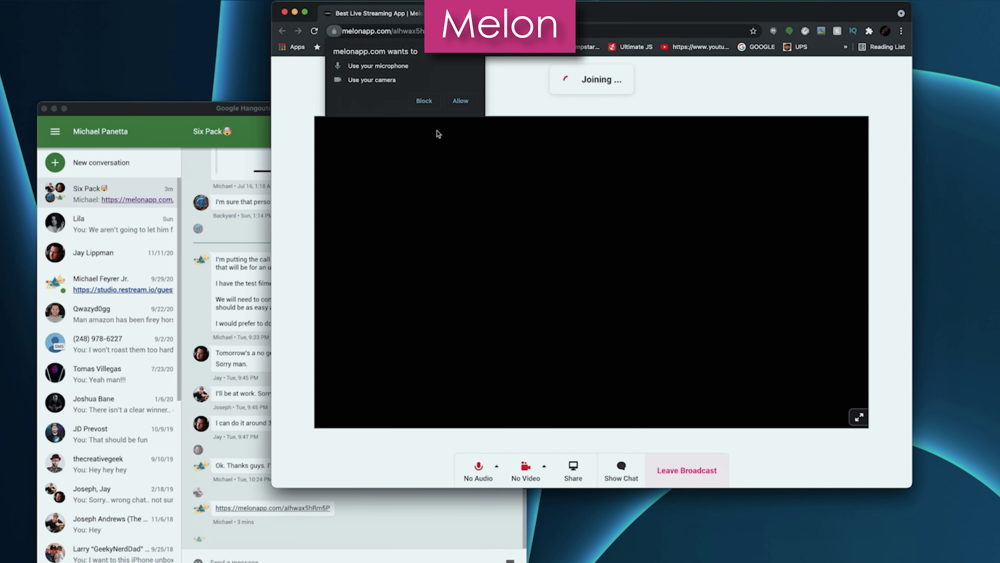
{"action": "left_click", "coordinate": [460, 102]}
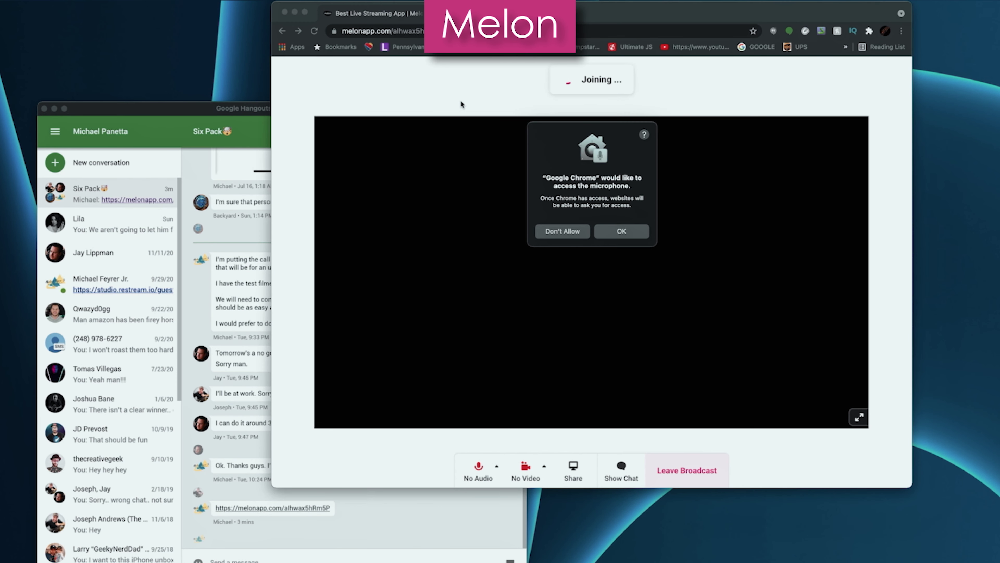
{"action": "left_click", "coordinate": [622, 232]}
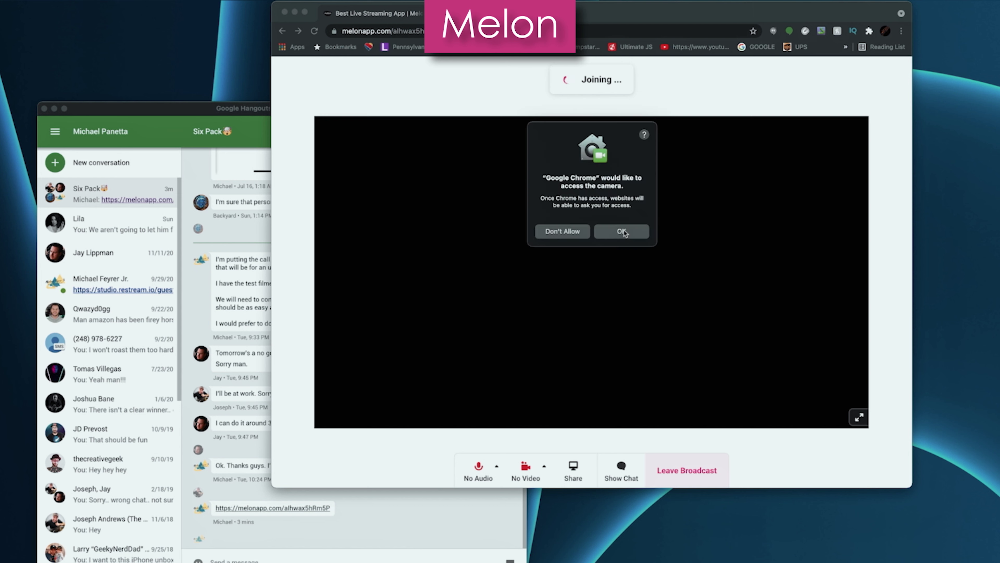
{"action": "left_click", "coordinate": [623, 232]}
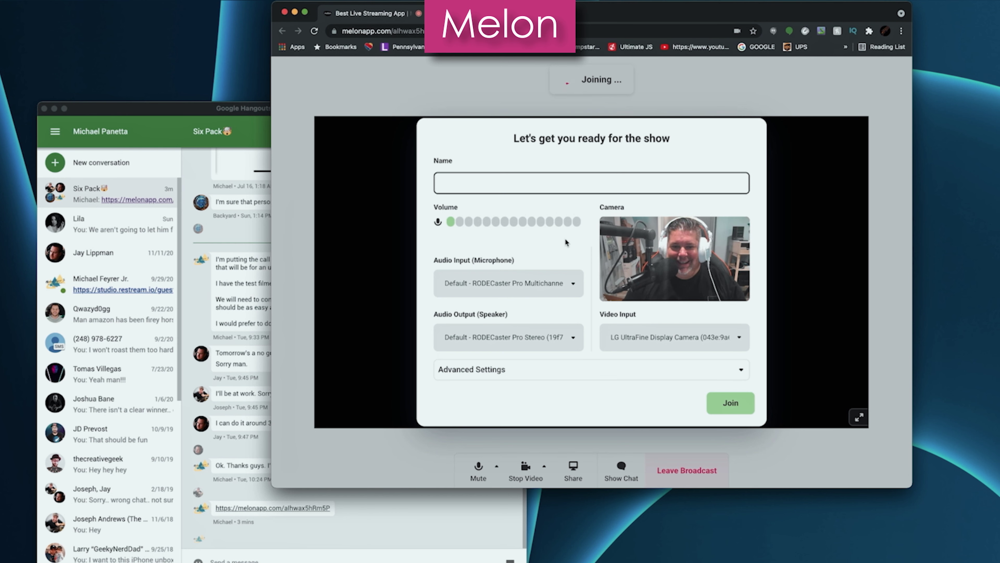
Enter the guest's display name in the Melon join form and try to enable Stereo Audio in the advanced settings
{"action": "type", "text": "Michael T"}
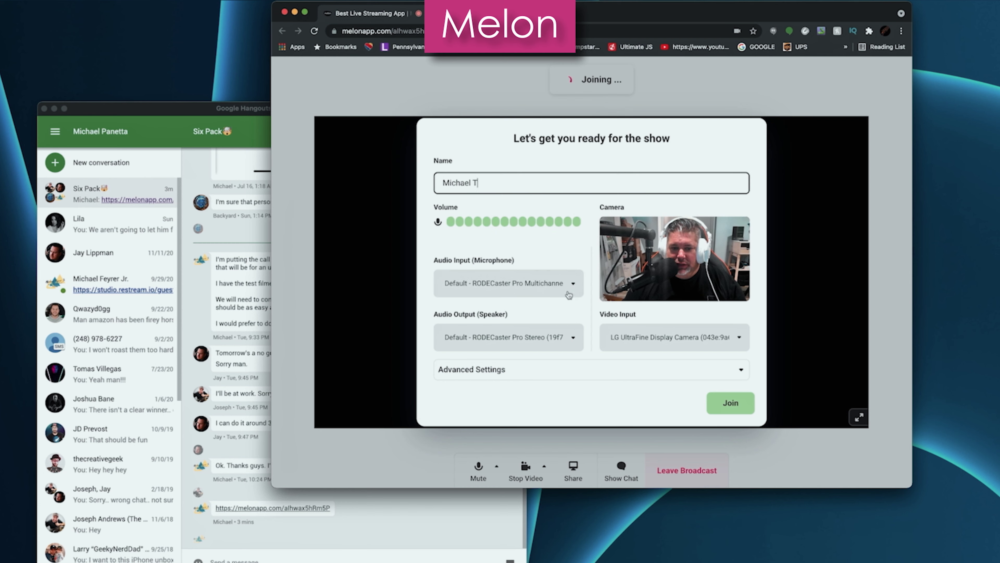
{"action": "left_click", "coordinate": [723, 375]}
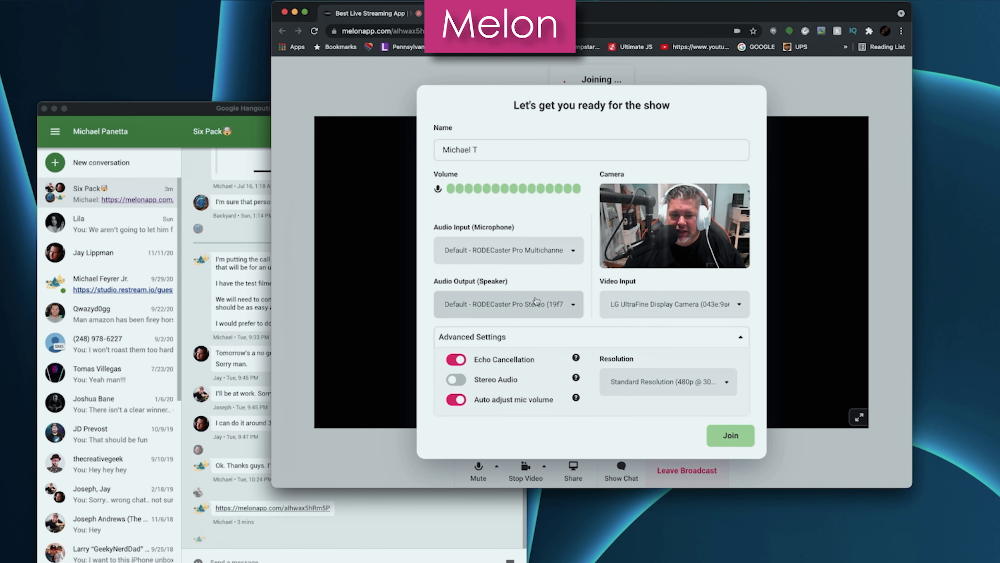
{"action": "left_click", "coordinate": [457, 380]}
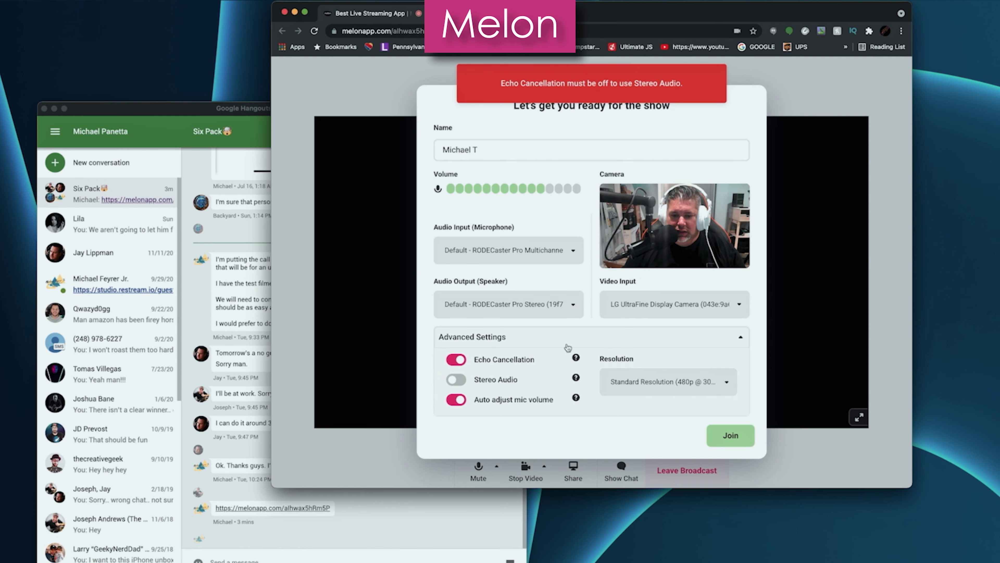
Set the guest's camera resolution to High Resolution (720p @ 30fps) and join the Melon broadcast
{"action": "left_click", "coordinate": [726, 383]}
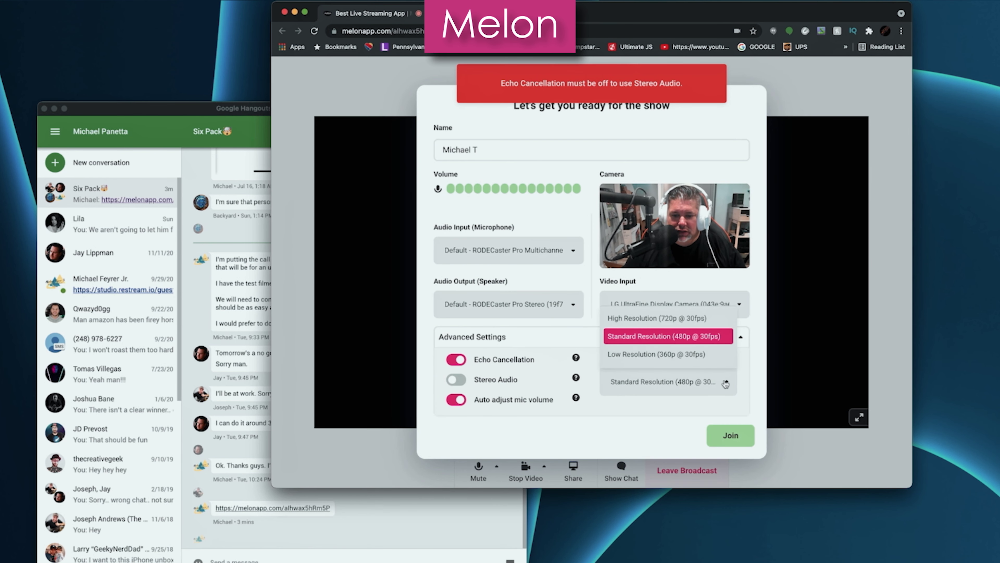
{"action": "left_click", "coordinate": [693, 323]}
{"action": "left_click", "coordinate": [729, 436]}
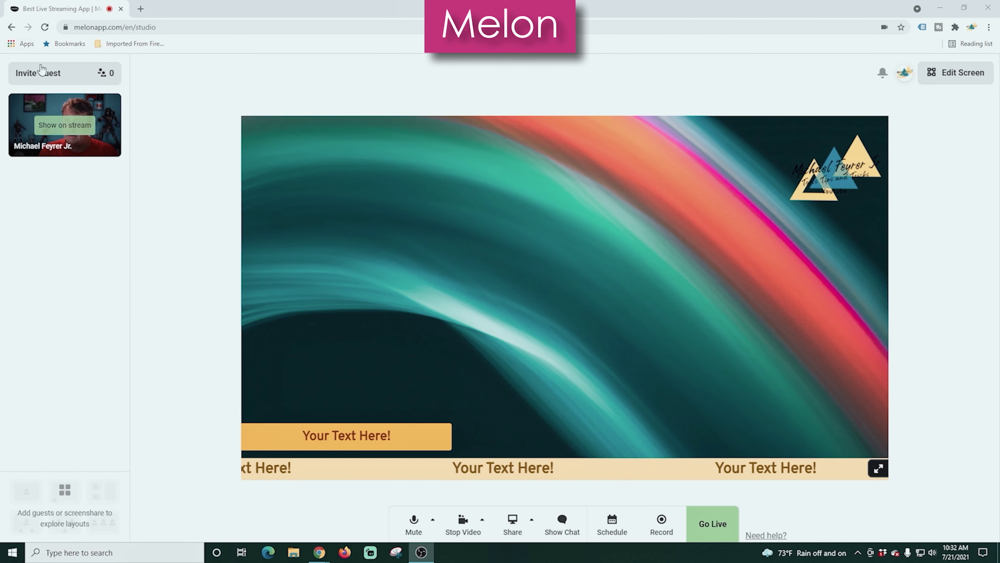
Invite guests from the host's Melon studio and show the host and two guests on the stream
{"action": "left_click", "coordinate": [40, 72]}
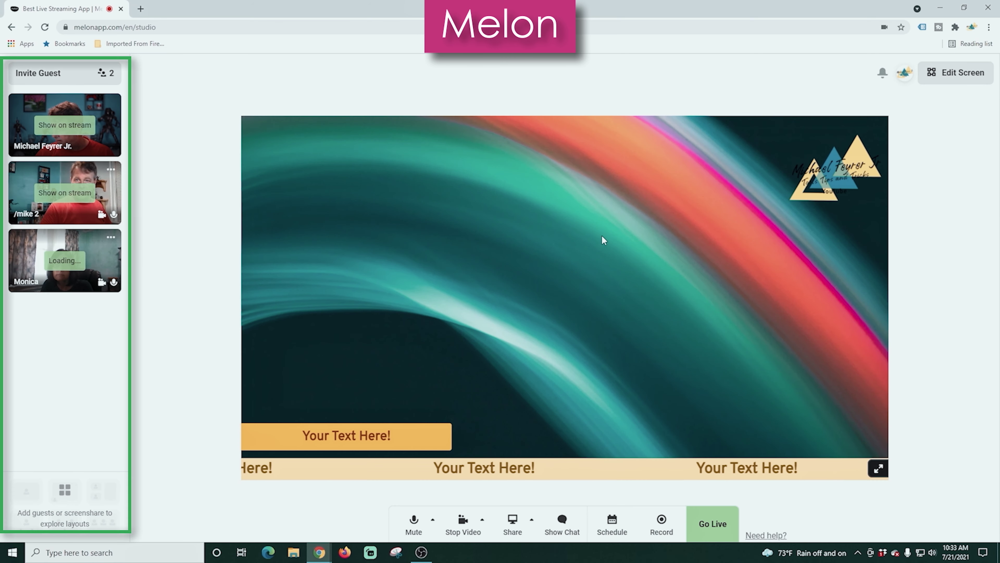
{"action": "left_click", "coordinate": [65, 124]}
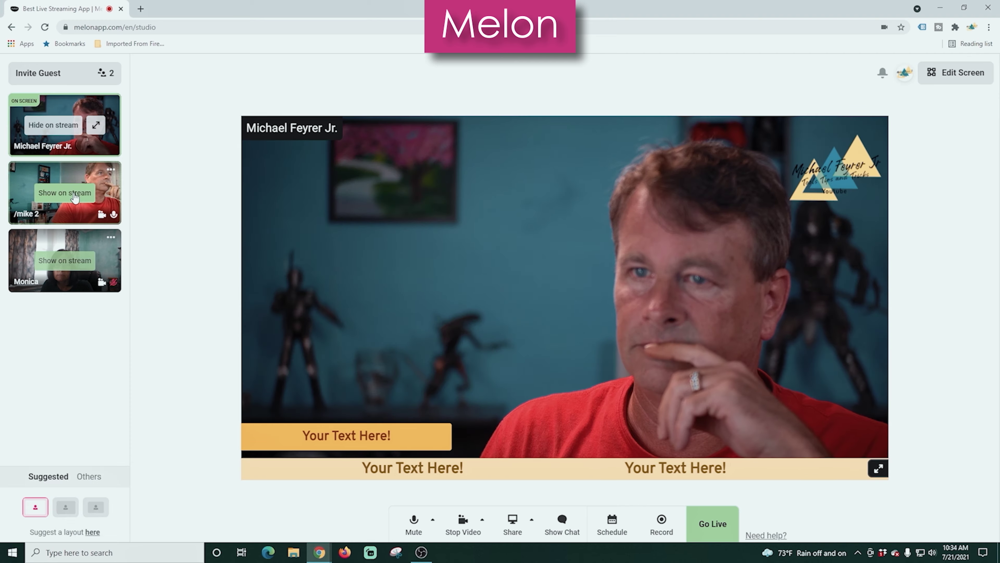
{"action": "left_click", "coordinate": [65, 192]}
{"action": "left_click", "coordinate": [78, 254]}
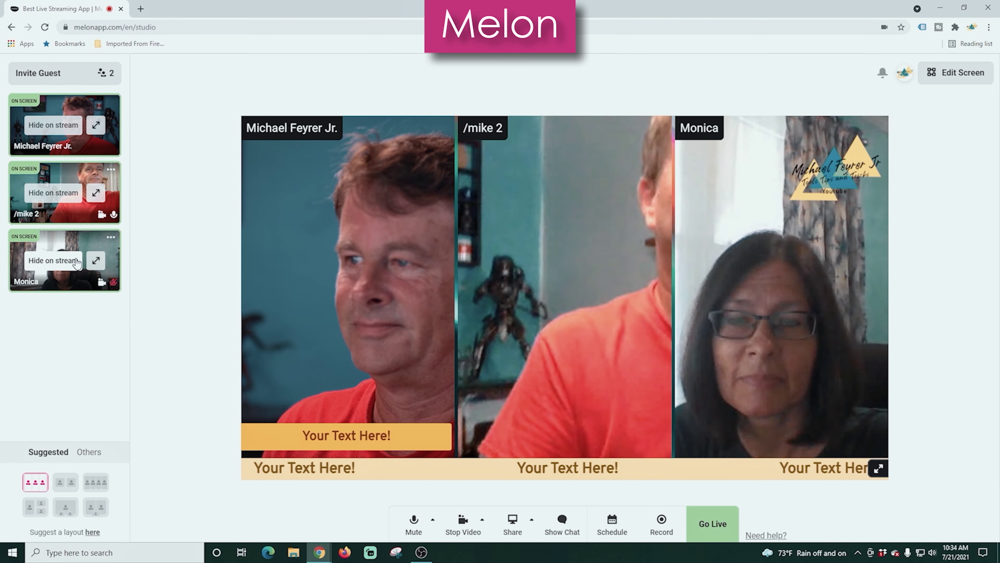
Try the spaced single-row layout, switch to the two-column grid, and show the third guest on the stream
{"action": "left_click", "coordinate": [103, 485]}
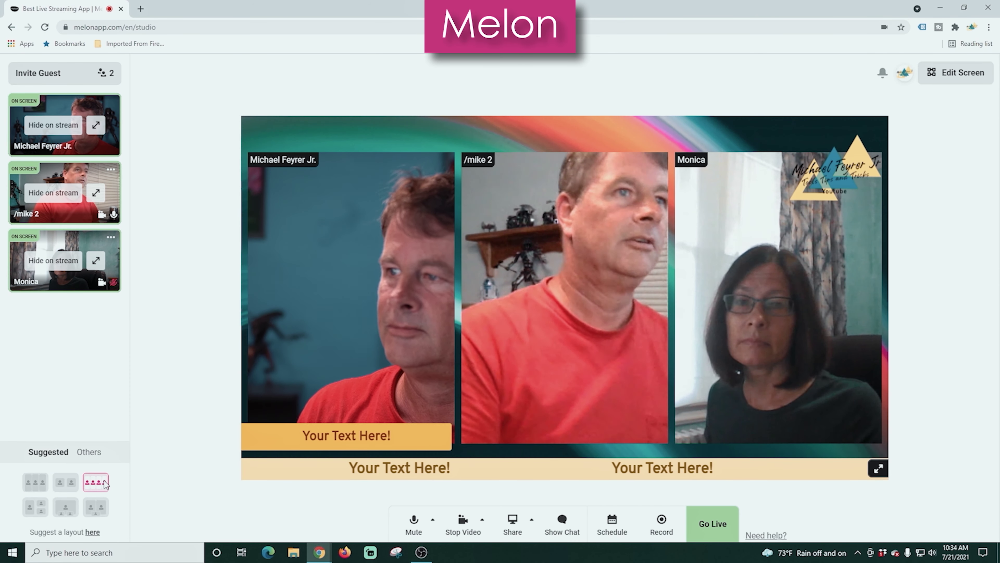
{"action": "left_click", "coordinate": [65, 484]}
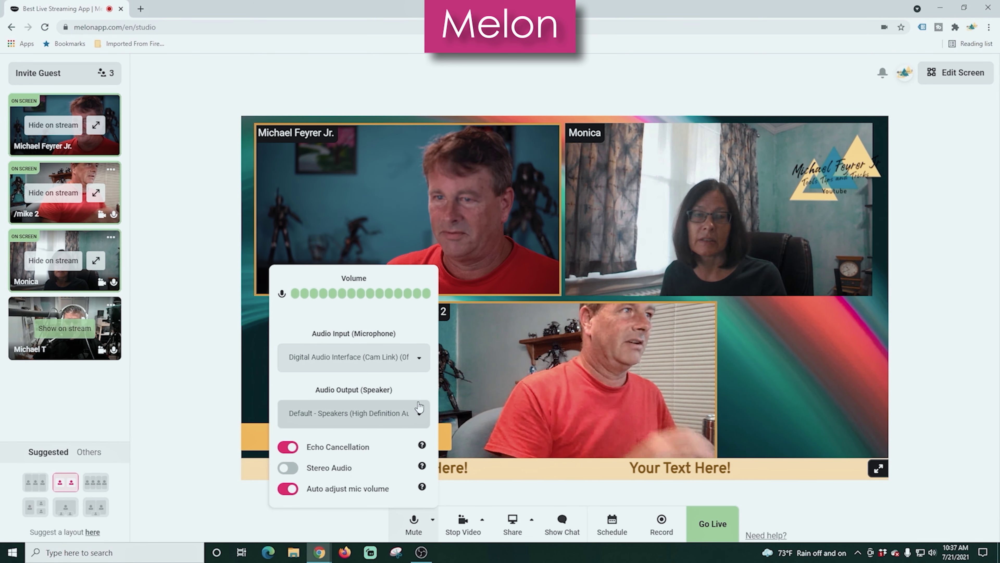
{"action": "left_click", "coordinate": [65, 328]}
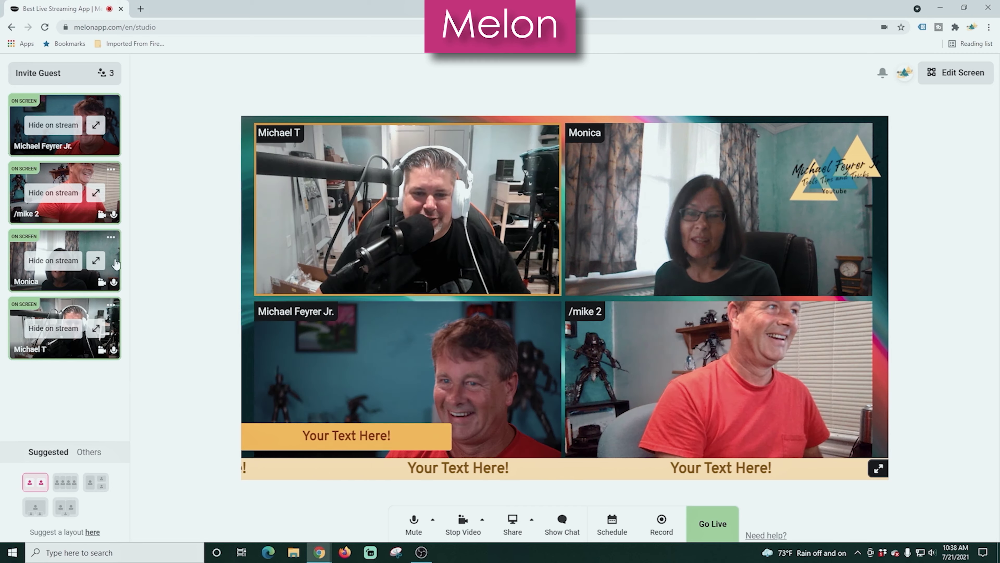
Spotlight the host's camera on the Melon stream and turn the spotlight off again
{"action": "left_click", "coordinate": [98, 129]}
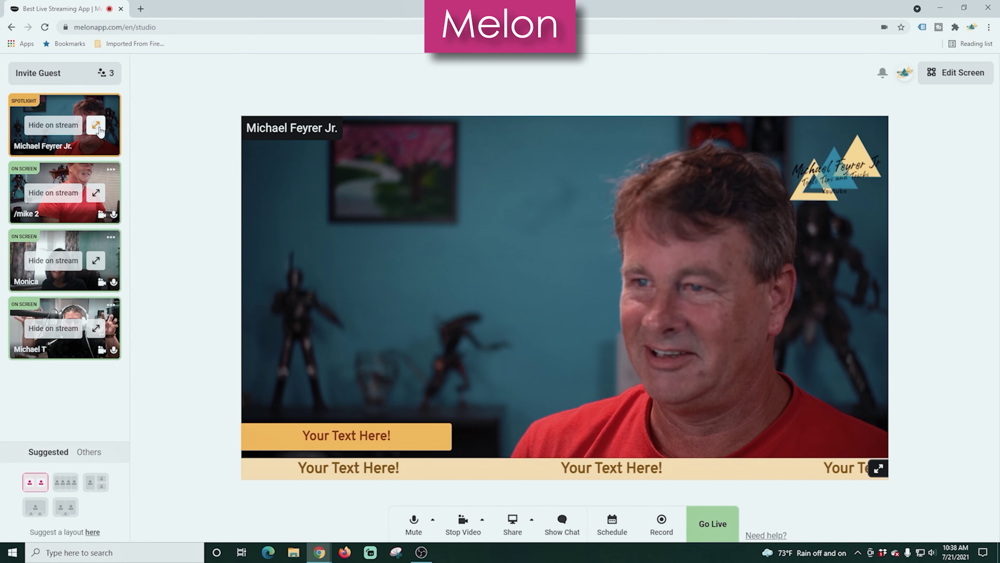
{"action": "left_click", "coordinate": [98, 129]}
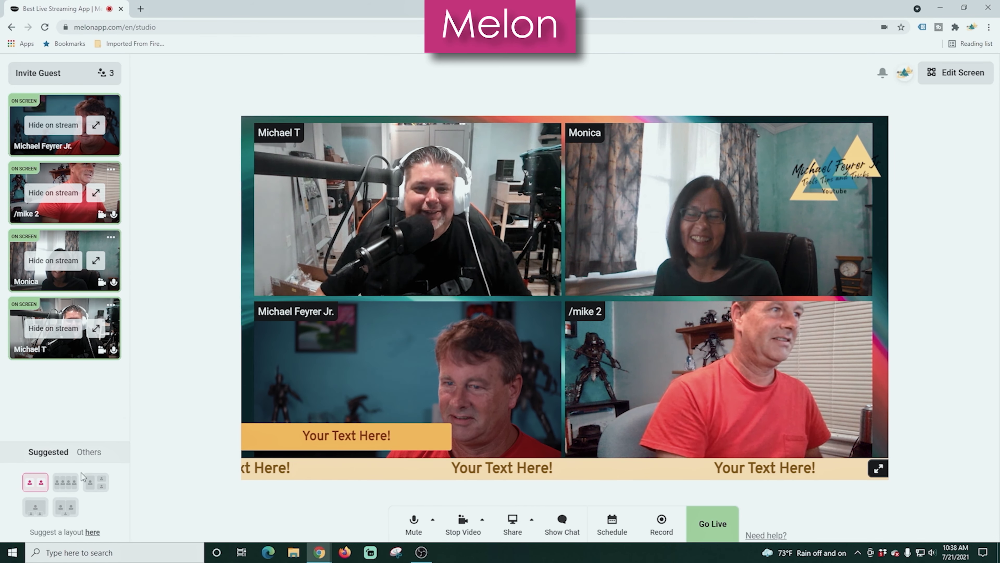
Go through Melon's other suggested layouts, moving a different participant into the large slot of the one-large, side-column layout
{"action": "left_click", "coordinate": [71, 483]}
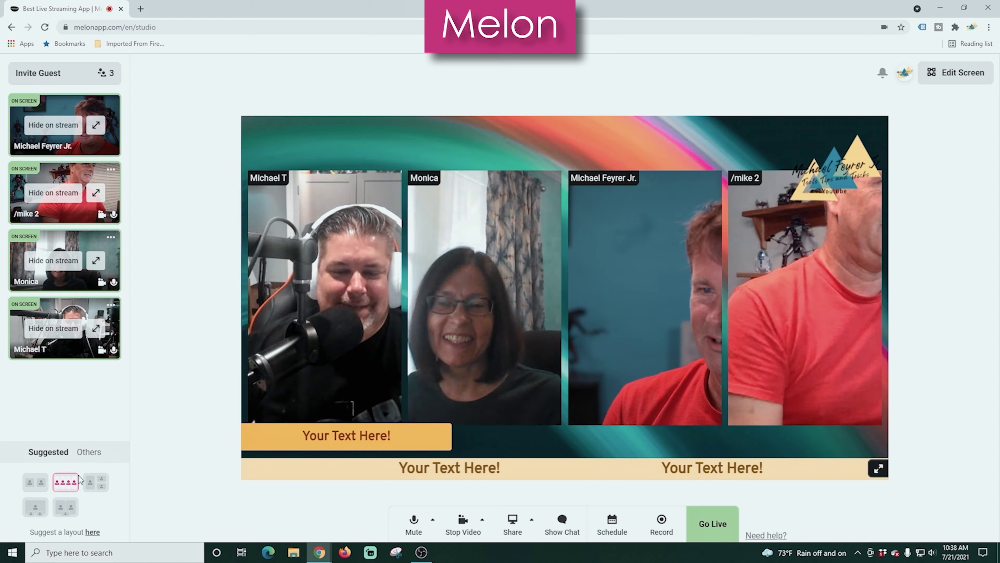
{"action": "left_click", "coordinate": [100, 483]}
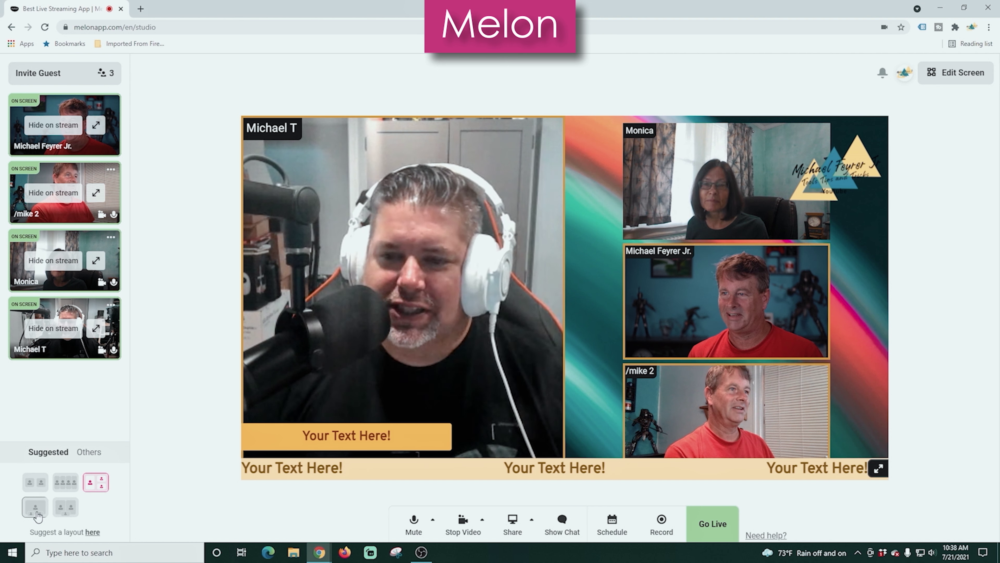
{"action": "left_click_drag", "start_coordinate": [669, 315], "coordinate": [406, 303]}
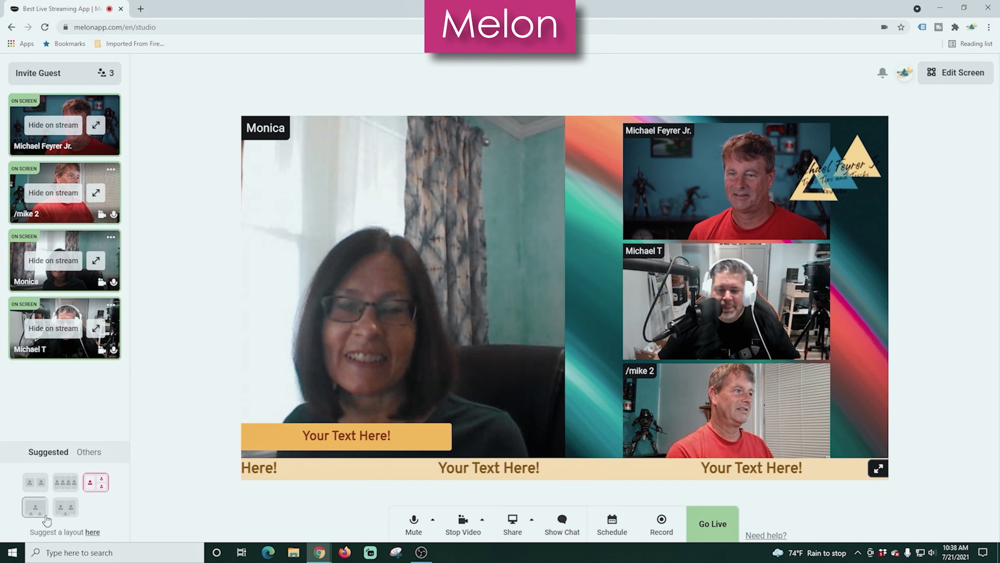
{"action": "left_click", "coordinate": [67, 512]}
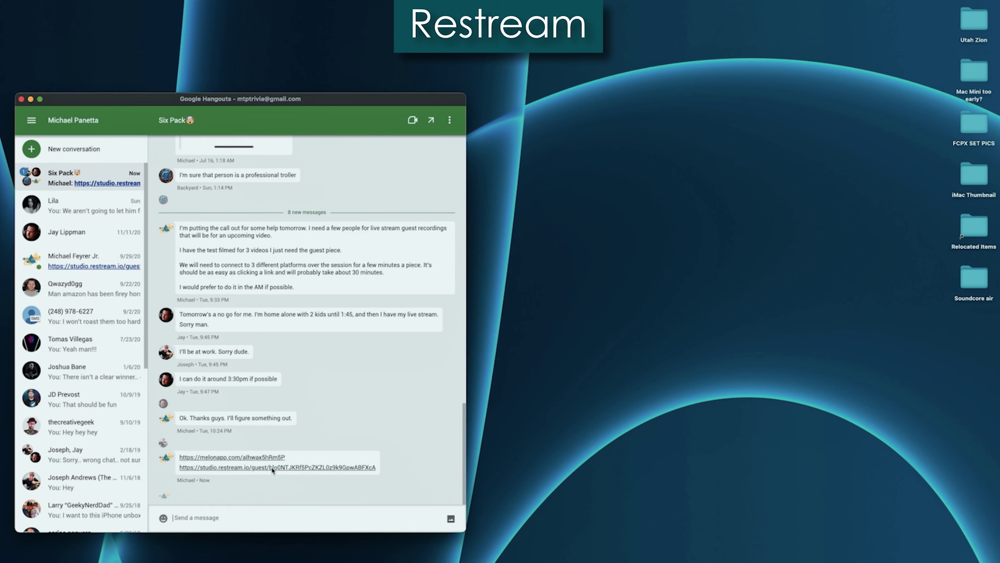
On the guest's computer, join the Restream studio from its invitation link, allowing microphone and camera access and entering the guest's name
{"action": "left_click", "coordinate": [267, 467]}
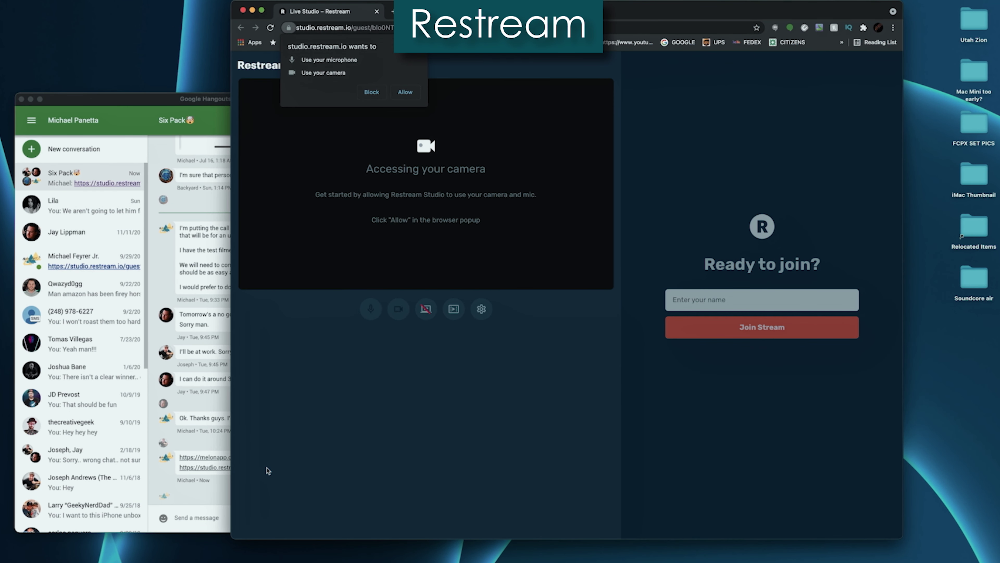
{"action": "left_click", "coordinate": [404, 93]}
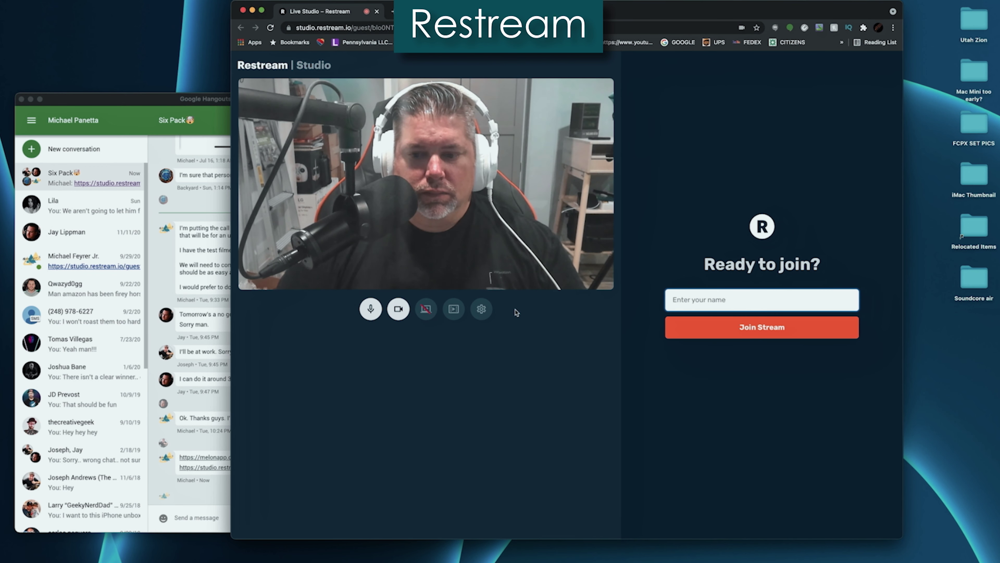
{"action": "left_click", "coordinate": [749, 299]}
{"action": "type", "text": "Michael"}
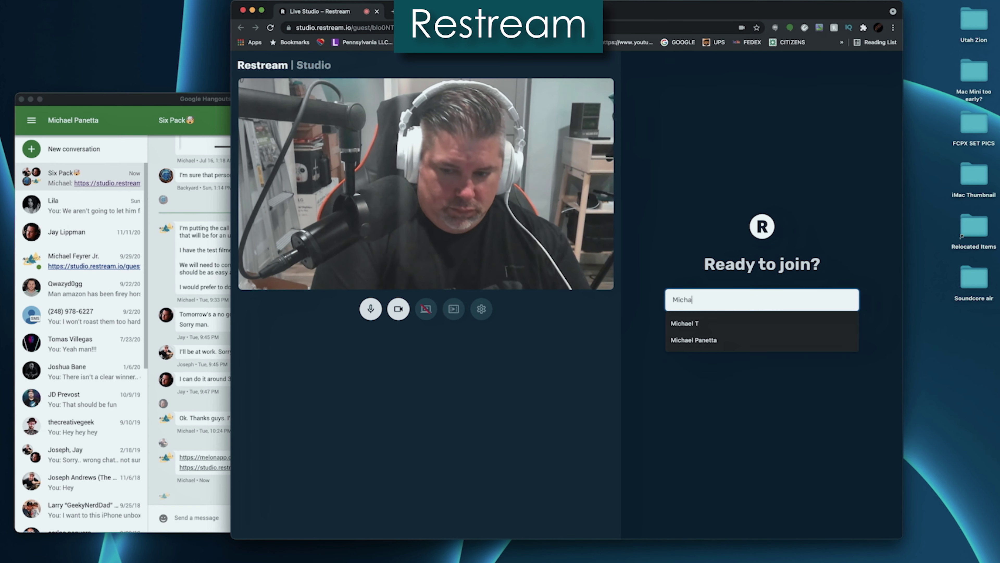
{"action": "key", "text": "Down"}
{"action": "key", "text": "Return"}
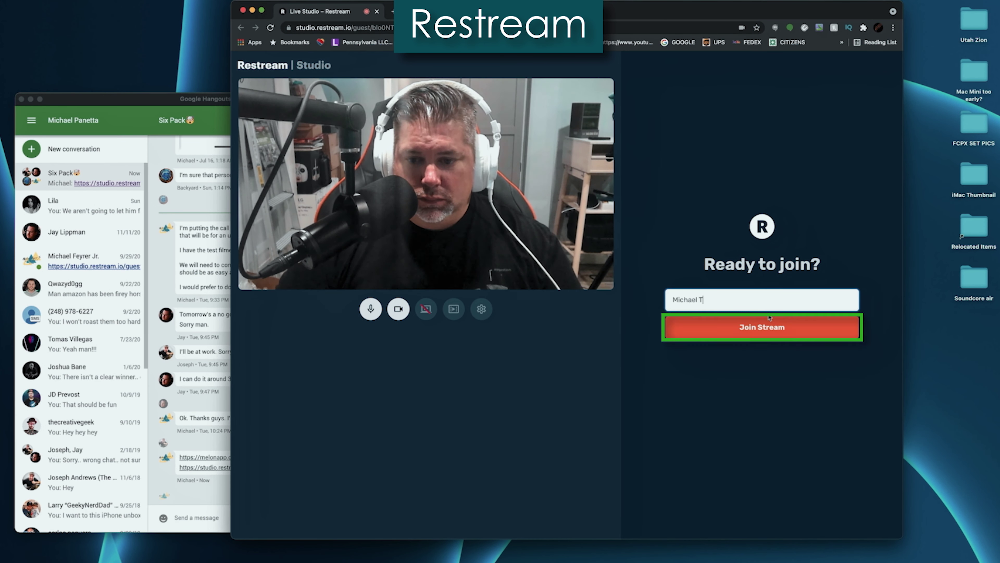
{"action": "left_click", "coordinate": [765, 326]}
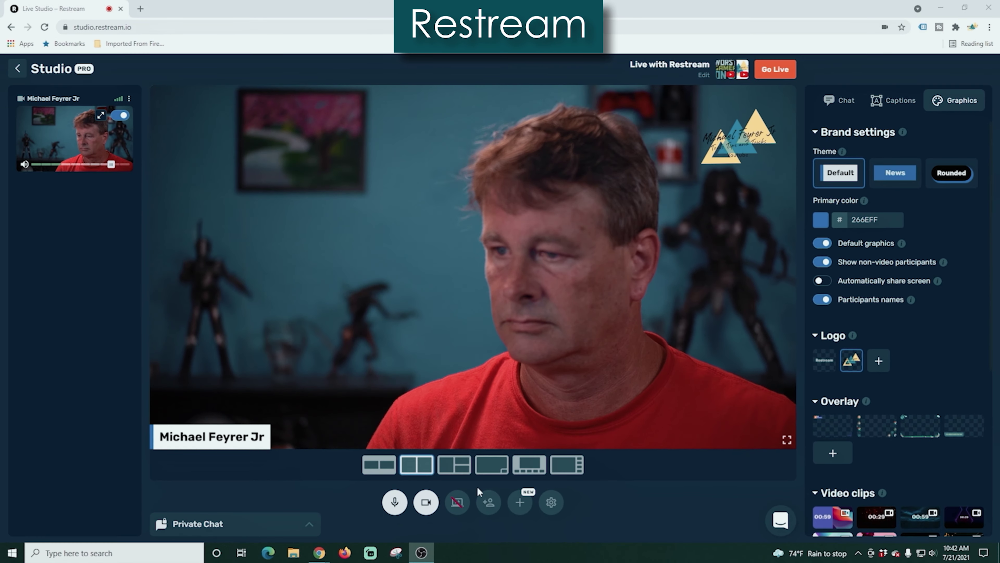
Invite guests from the host's Restream studio and turn on all three guests in the stream
{"action": "left_click", "coordinate": [490, 501]}
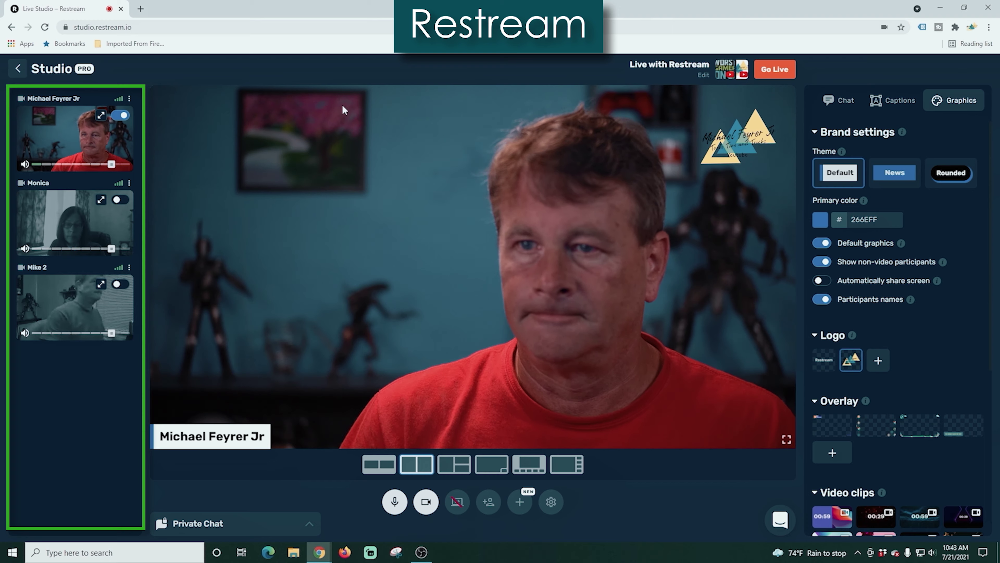
{"action": "left_click", "coordinate": [120, 199]}
{"action": "left_click", "coordinate": [120, 284]}
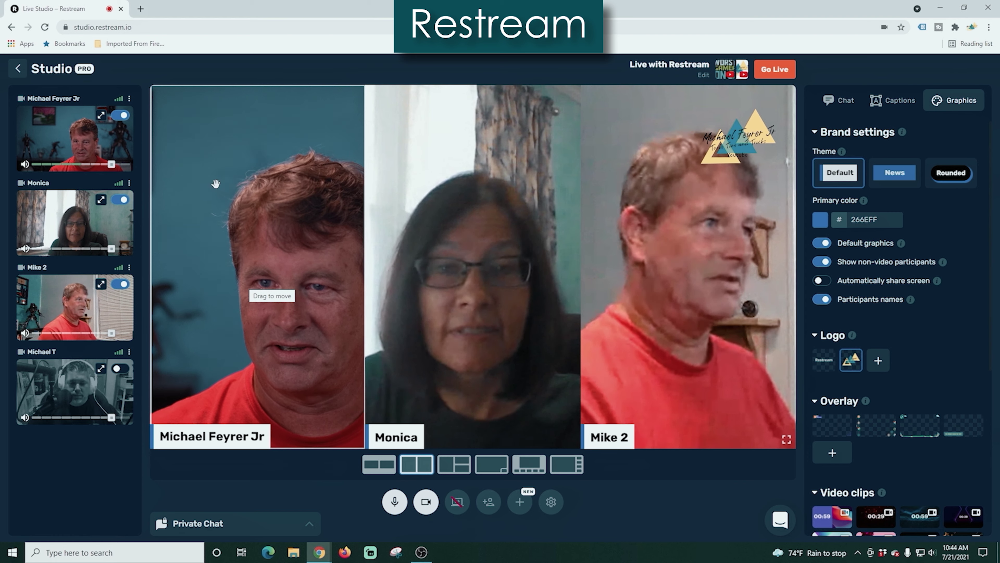
{"action": "left_click", "coordinate": [117, 372]}
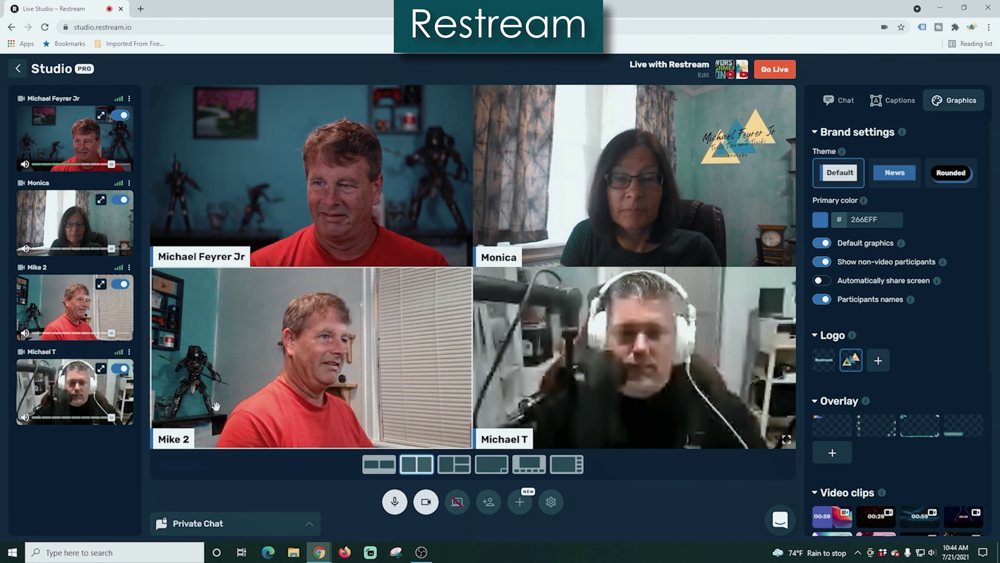
Try Restream's spaced grid, Cover, Half Screen and picture-in-picture layouts, swapping another guest into the large Half Screen slot
{"action": "left_click", "coordinate": [378, 464]}
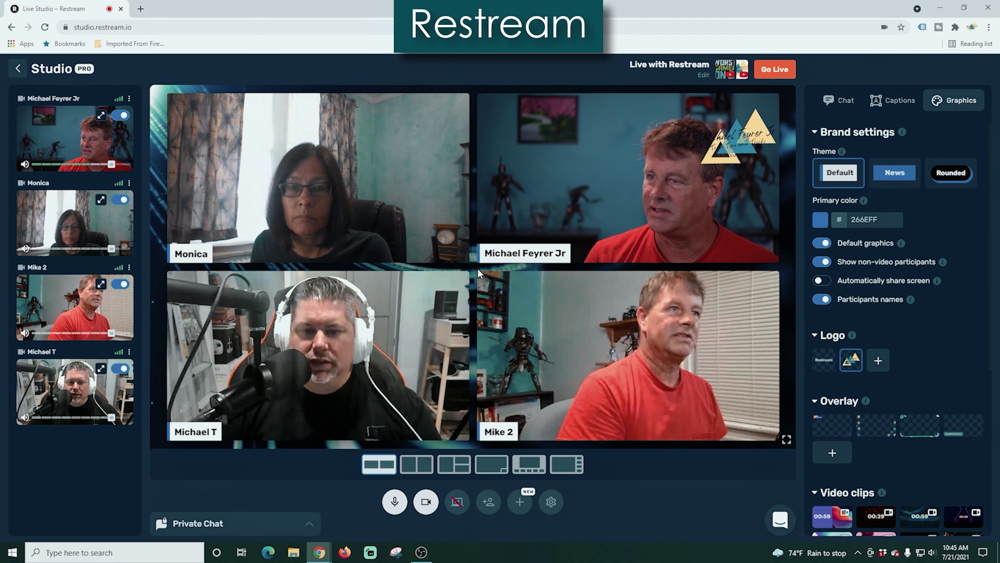
{"action": "left_click", "coordinate": [417, 465]}
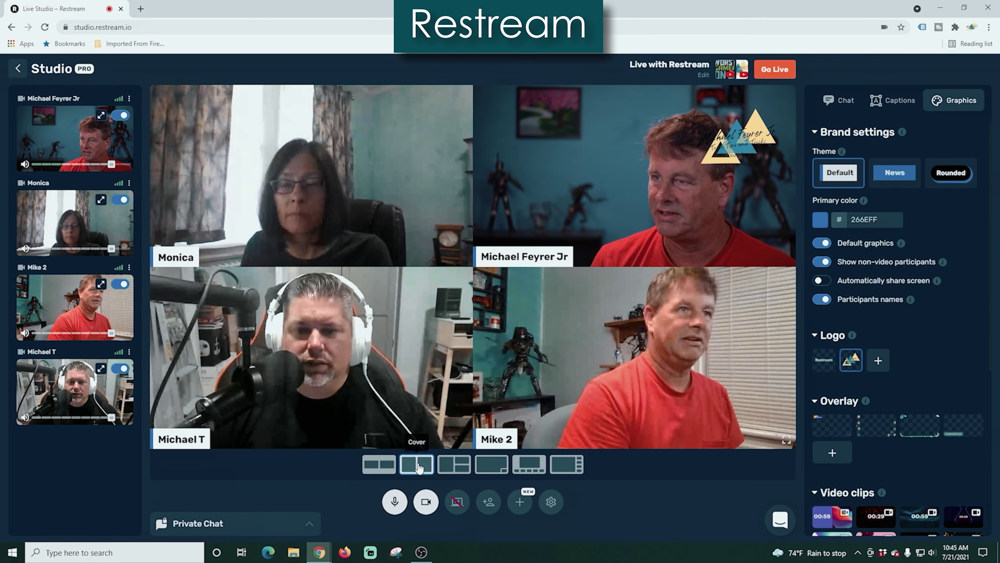
{"action": "left_click", "coordinate": [454, 465]}
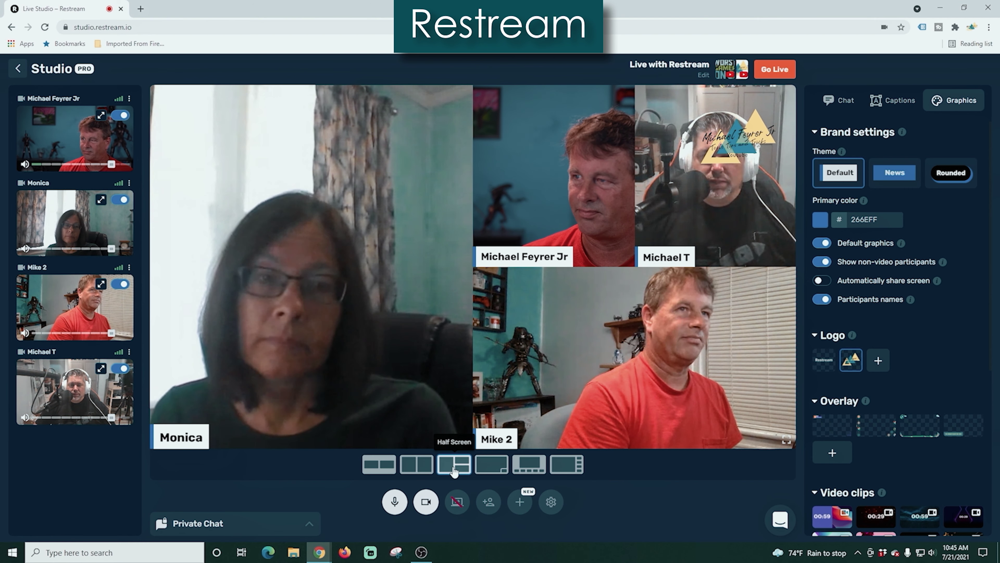
{"action": "left_click_drag", "start_coordinate": [725, 239], "coordinate": [321, 356]}
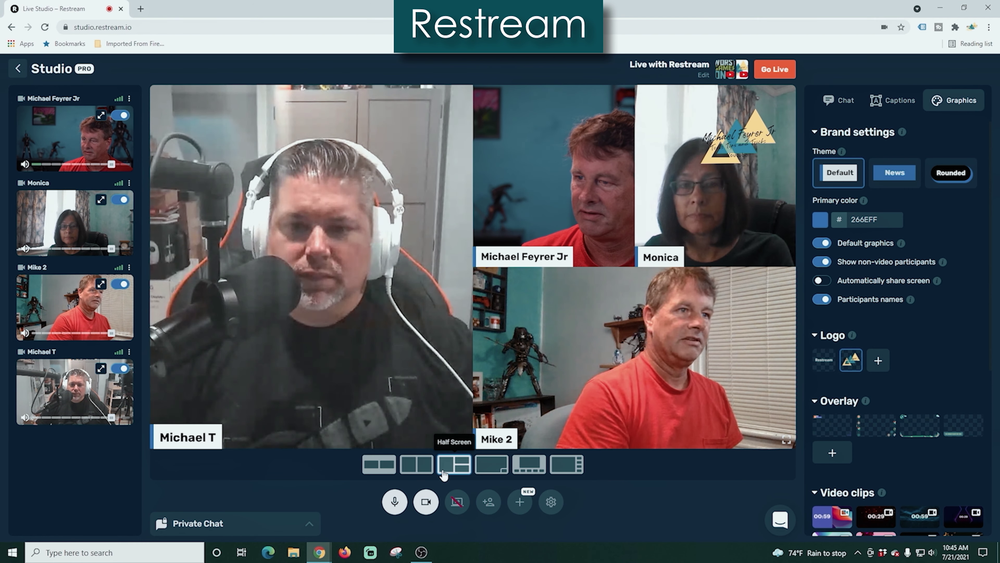
{"action": "left_click", "coordinate": [492, 467]}
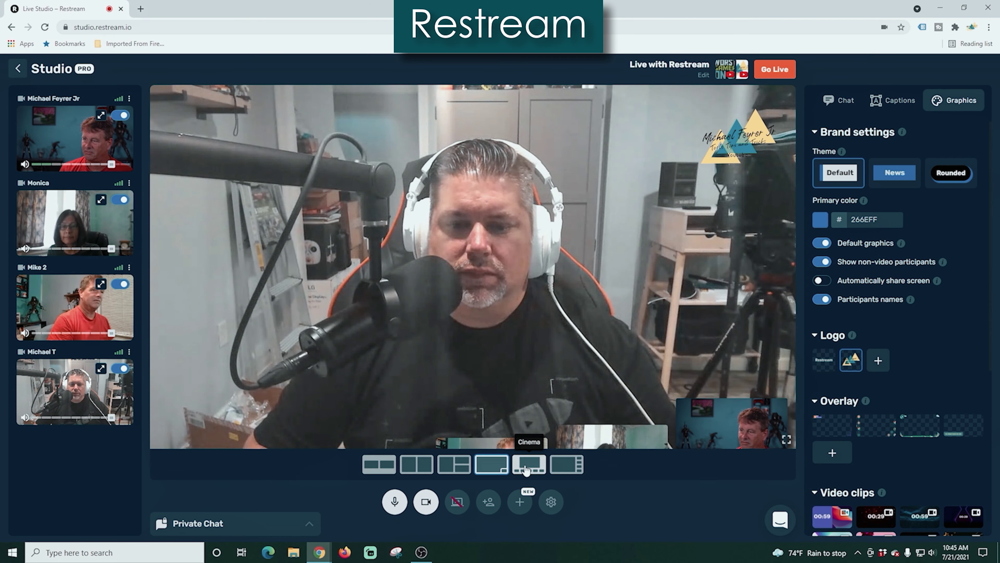